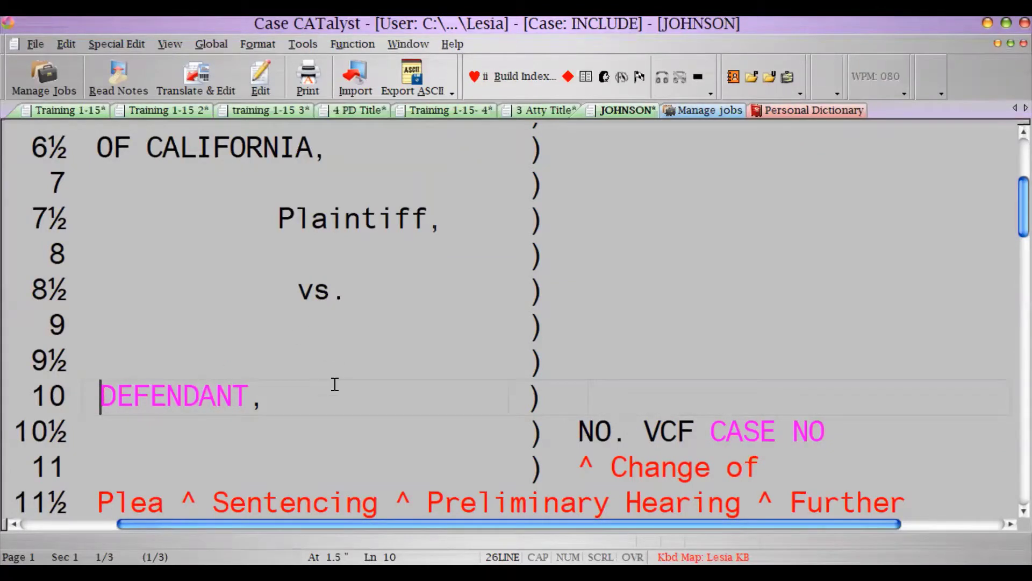
- Switch from the JOHNSON caption file to the blank 'training 1-15 3' document
{"action": "left_click", "coordinate": [289, 111]}
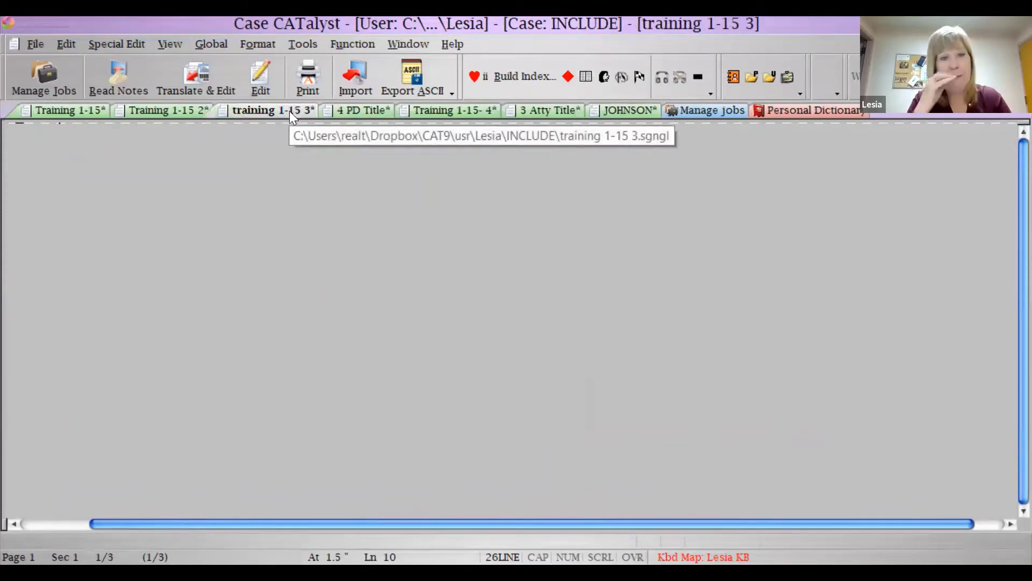
- Include the '3 Atty Title' file after saving its changes, then scroll down to line 10
{"action": "key", "text": "ctrl+i"}
{"action": "left_click", "coordinate": [482, 164]}
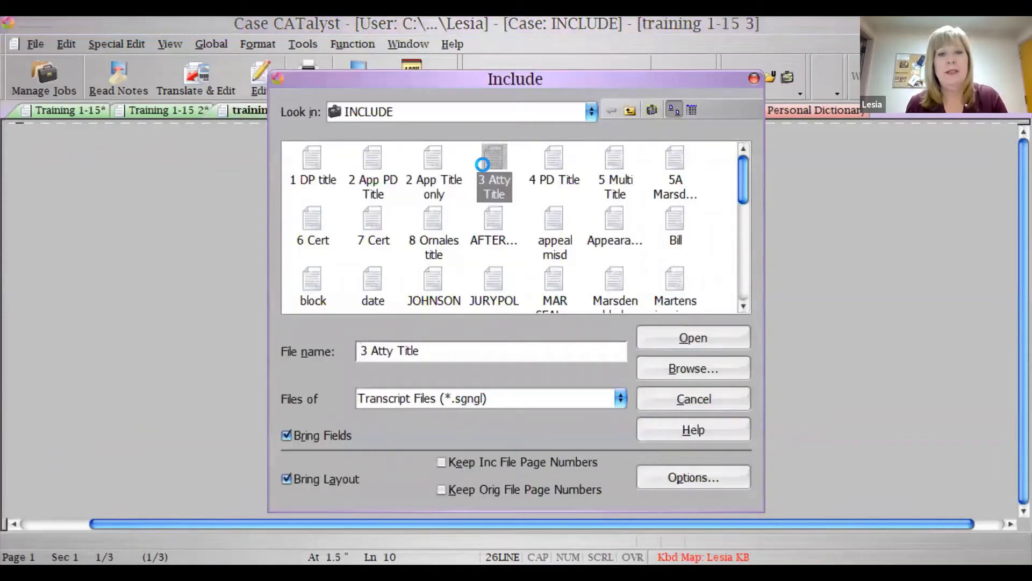
{"action": "key", "text": "Return"}
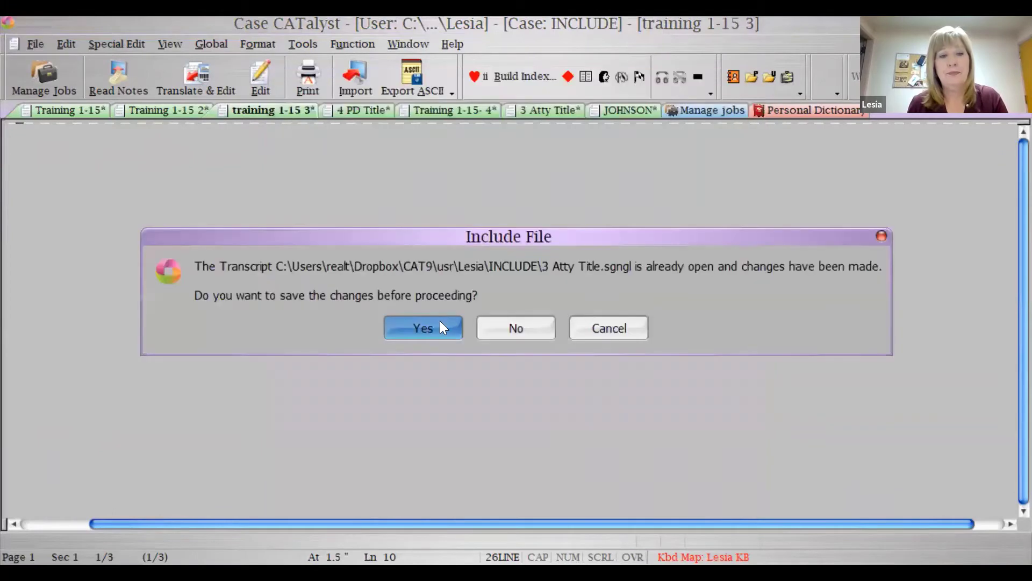
{"action": "left_click", "coordinate": [440, 323]}
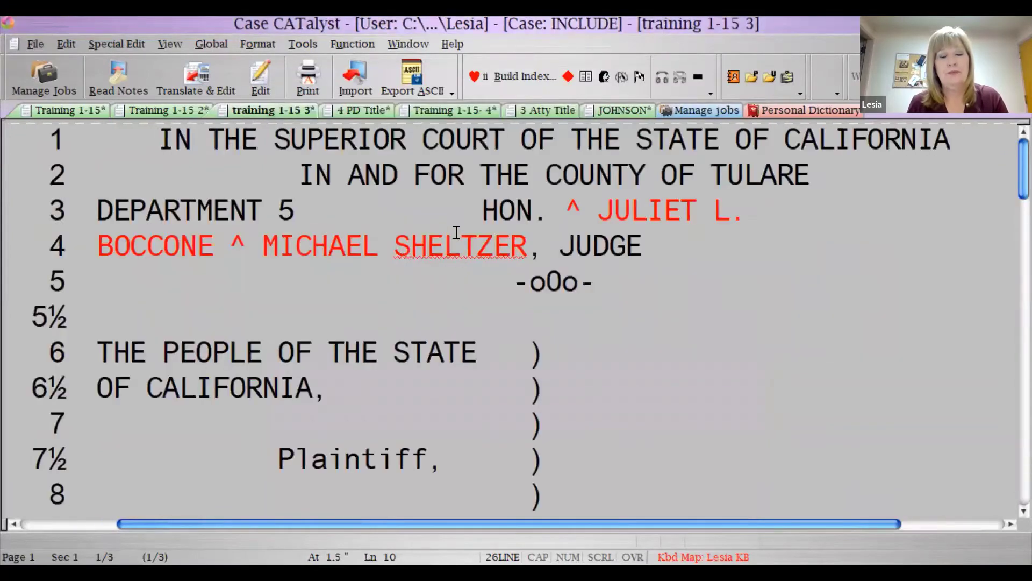
{"action": "scroll", "coordinate": [135, 193], "scroll_direction": "down", "scroll_amount": 2}
{"action": "scroll", "coordinate": [202, 187], "scroll_direction": "down", "scroll_amount": 2}
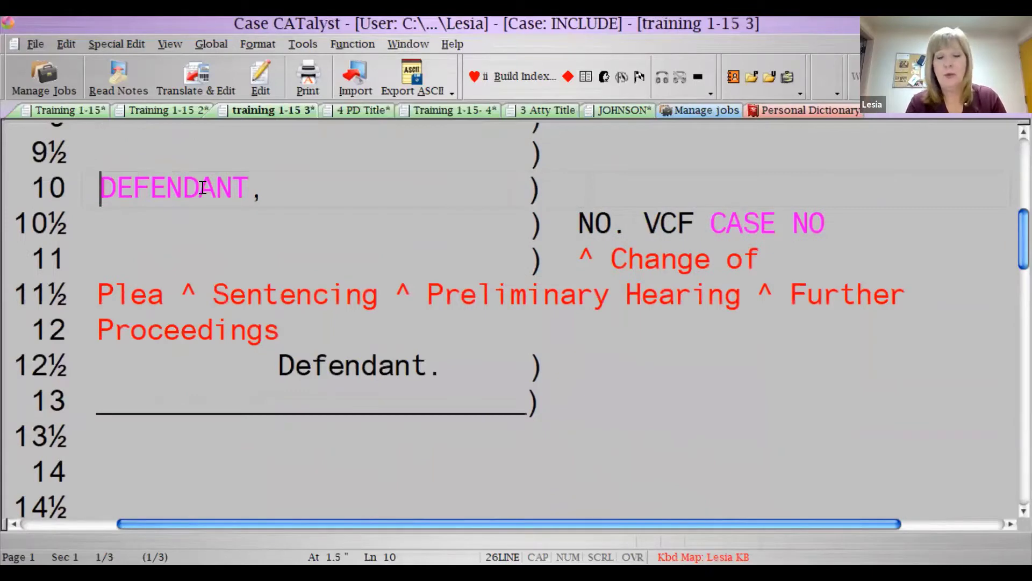
- Globally replace the DEFENDANT placeholder with the three defendants' full names
{"action": "double_click", "coordinate": [202, 187]}
{"action": "scroll", "coordinate": [130, 452], "scroll_direction": "up", "scroll_amount": 2}
{"action": "key", "text": "ctrl+g"}
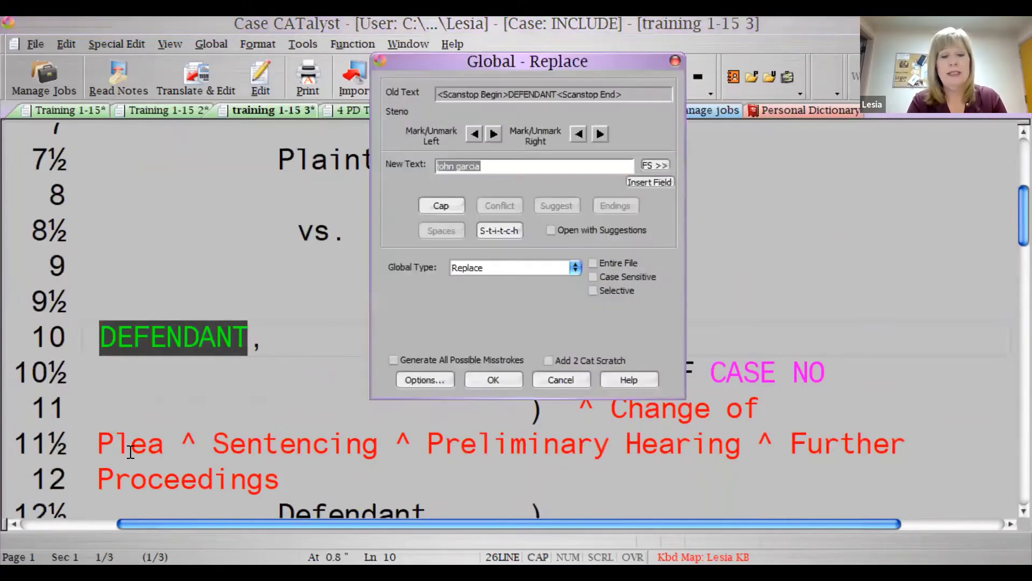
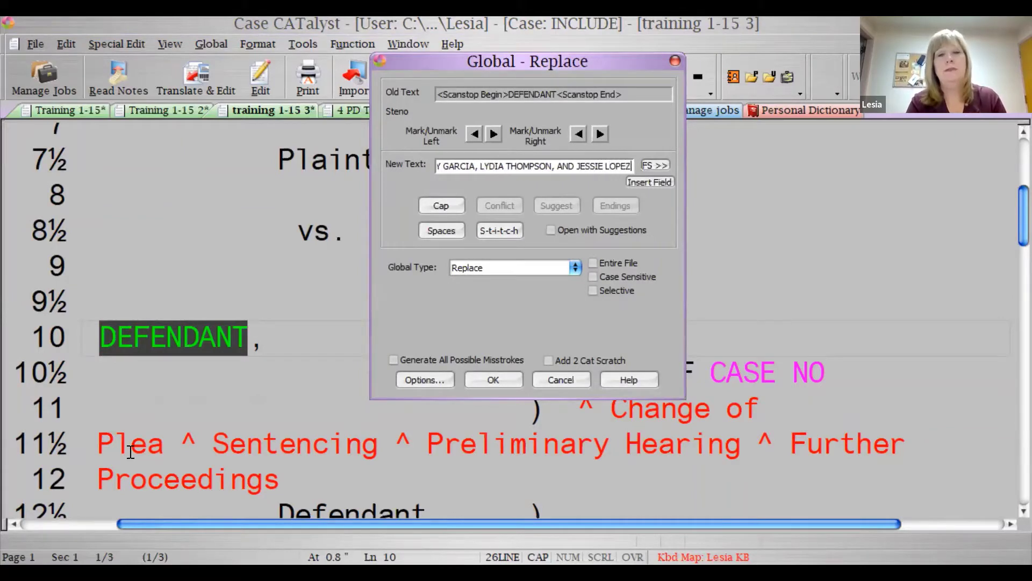
{"action": "key", "text": "Return"}
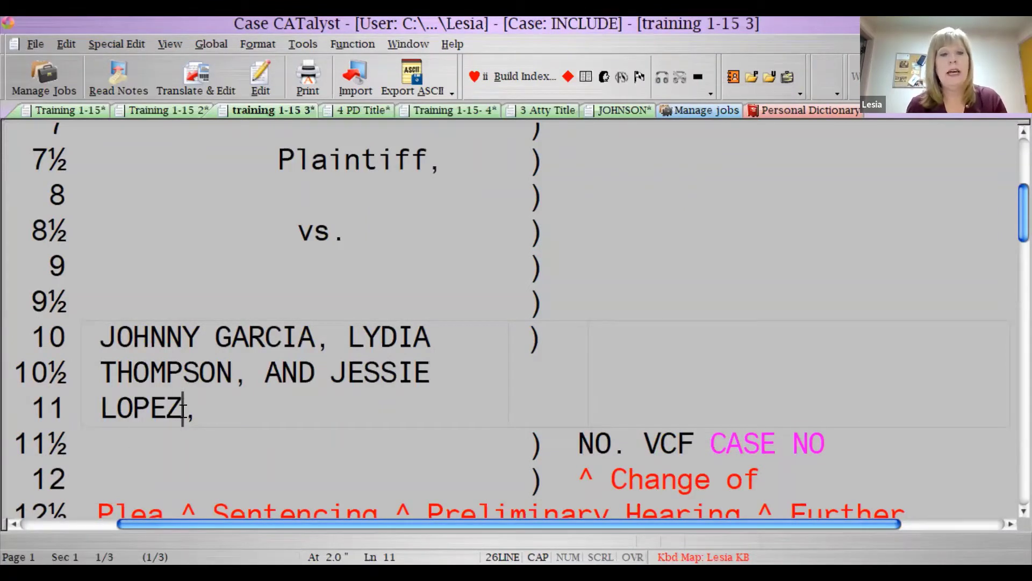
- Copy the defendants' names and paste them onto the empty line 9½
{"action": "left_click", "coordinate": [102, 337]}
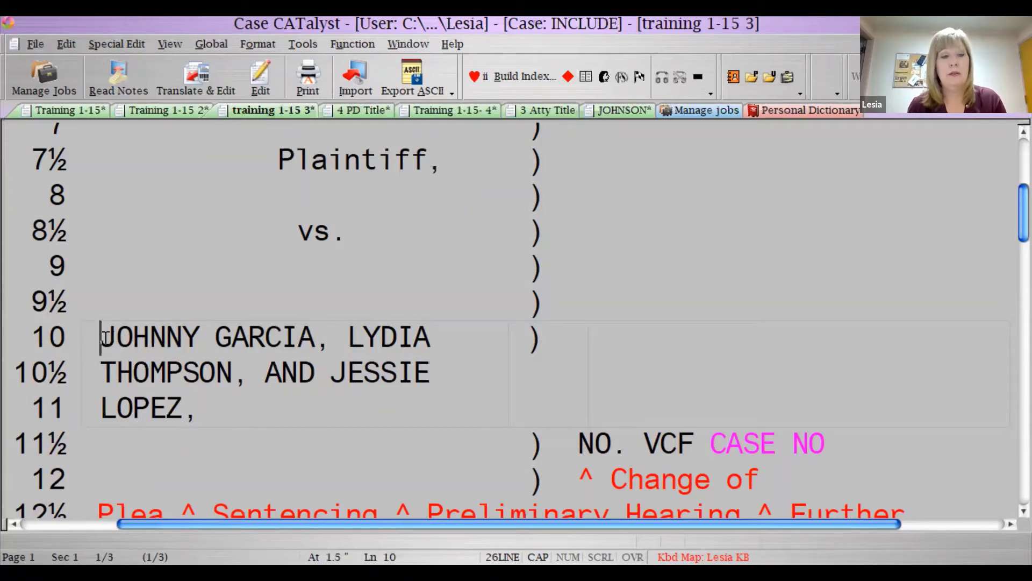
{"action": "key", "text": "shift+Down"}
{"action": "key", "text": "shift+Down"}
{"action": "key", "text": "shift+End"}
{"action": "key", "text": "ctrl+c"}
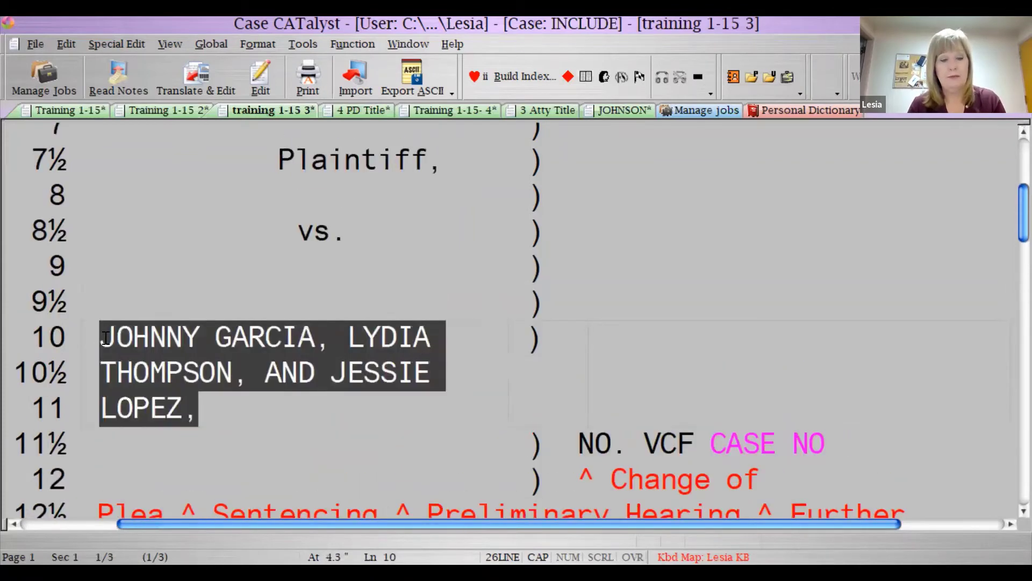
{"action": "key", "text": "Up"}
{"action": "key", "text": "Home"}
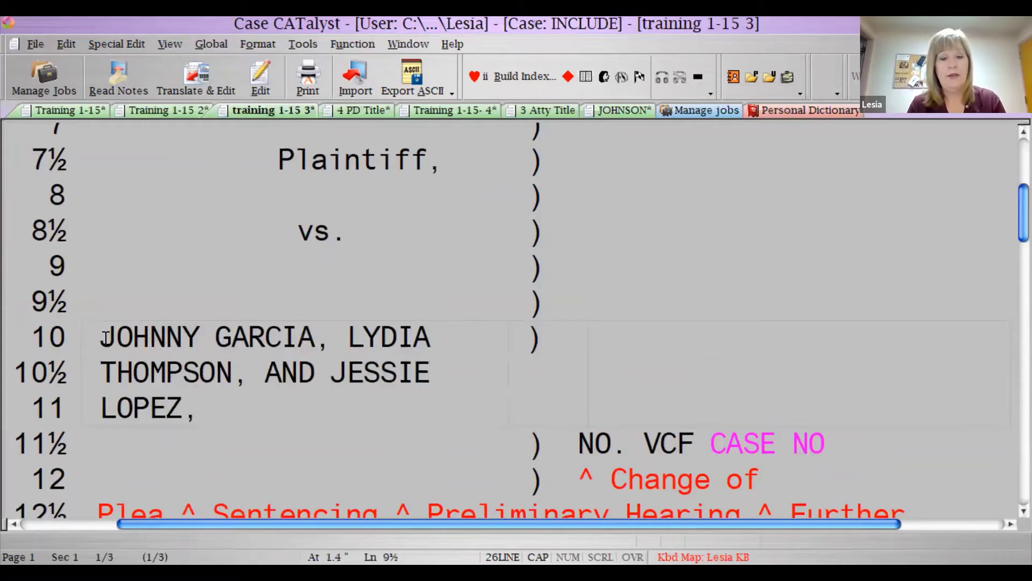
{"action": "key", "text": "ctrl+v"}
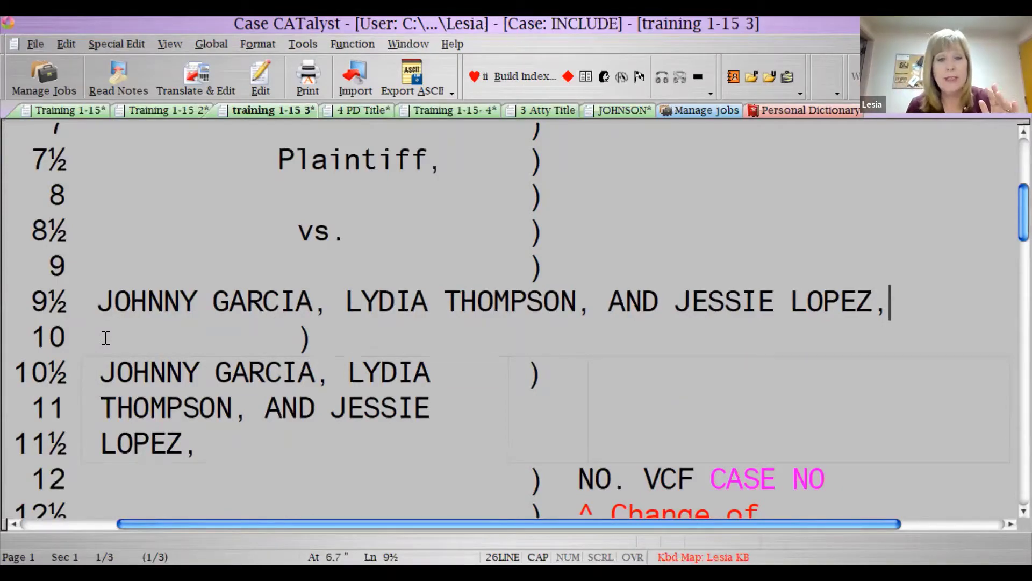
- Break the pasted names after the first defendant, undoing a stray closing parenthesis
{"action": "left_click", "coordinate": [330, 297]}
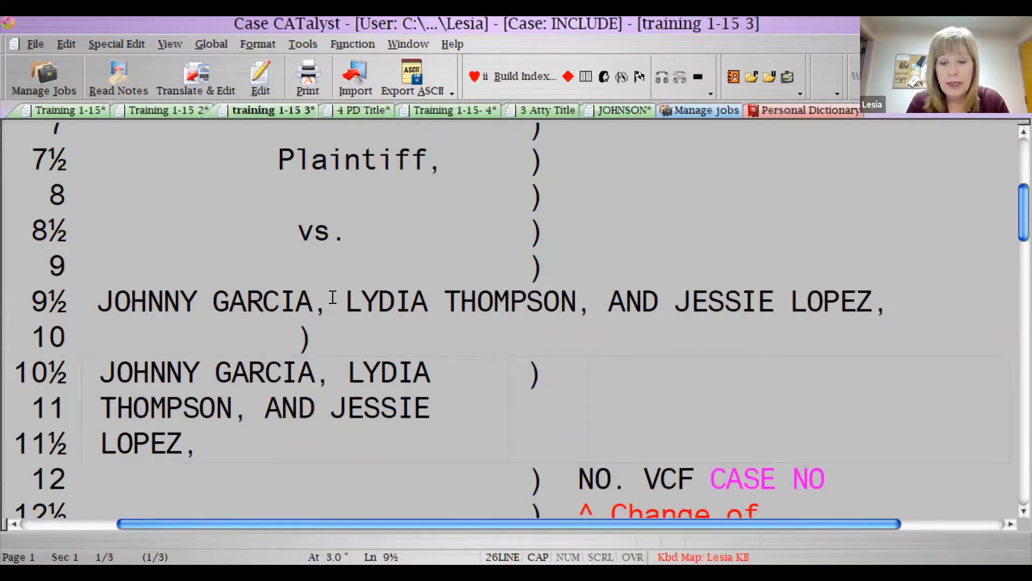
{"action": "key", "text": "Return"}
{"action": "key", "text": "Left"}
{"action": "key", "text": "Tab"}
{"action": "key", "text": "Tab"}
{"action": "key", "text": "Tab"}
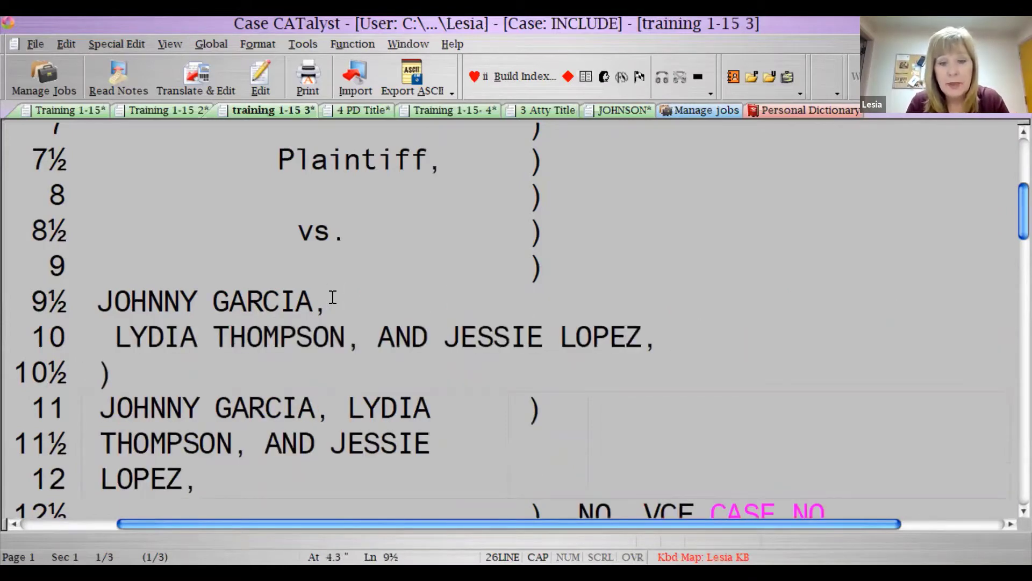
{"action": "type", "text": ")"}
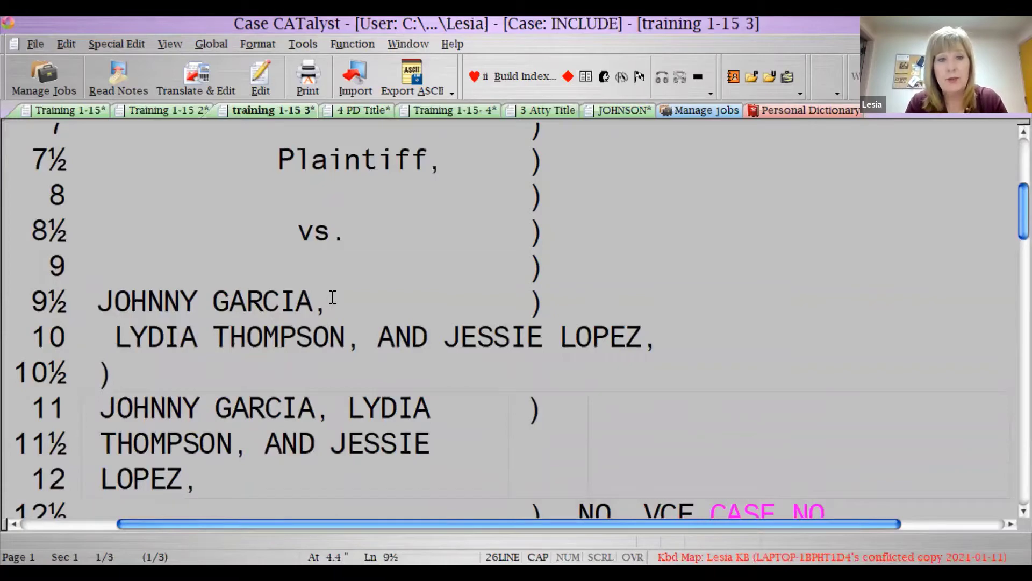
{"action": "key", "text": "ctrl+z"}
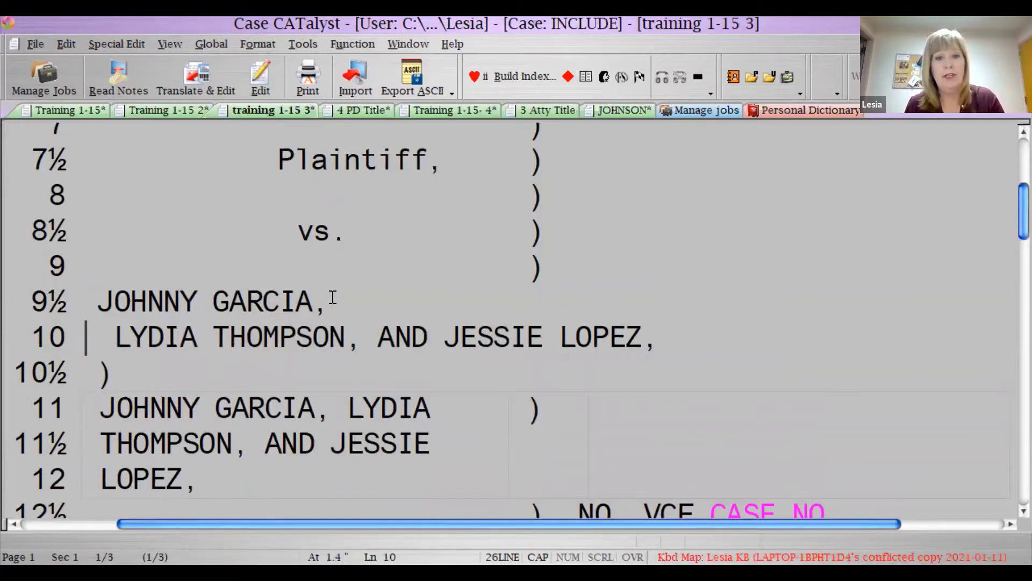
{"action": "left_click", "coordinate": [268, 466]}
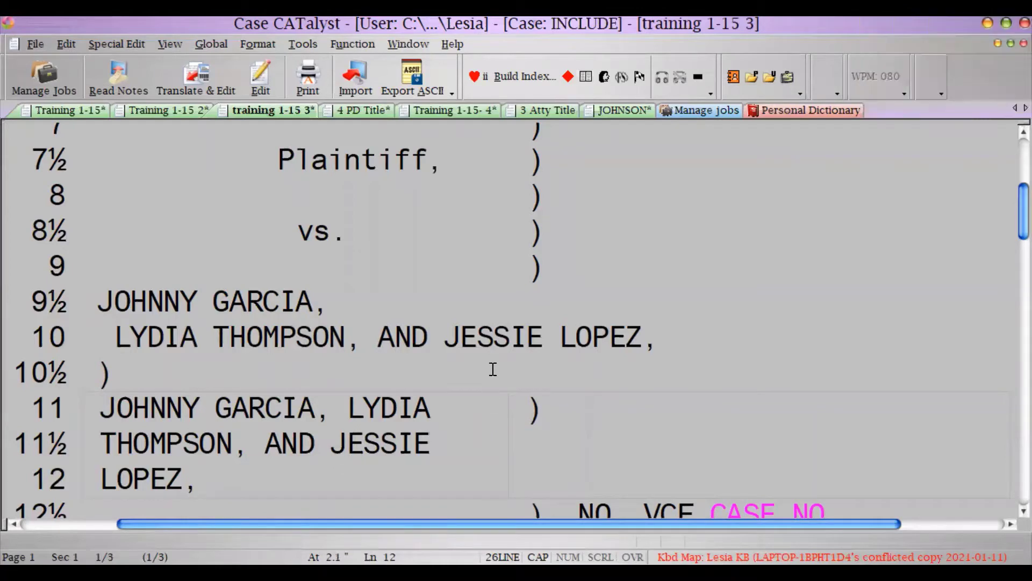
{"action": "key", "text": "alt+v"}
- Show the ruler in page layout and add closing parentheses on lines 11½ and 12
{"action": "key", "text": "r"}
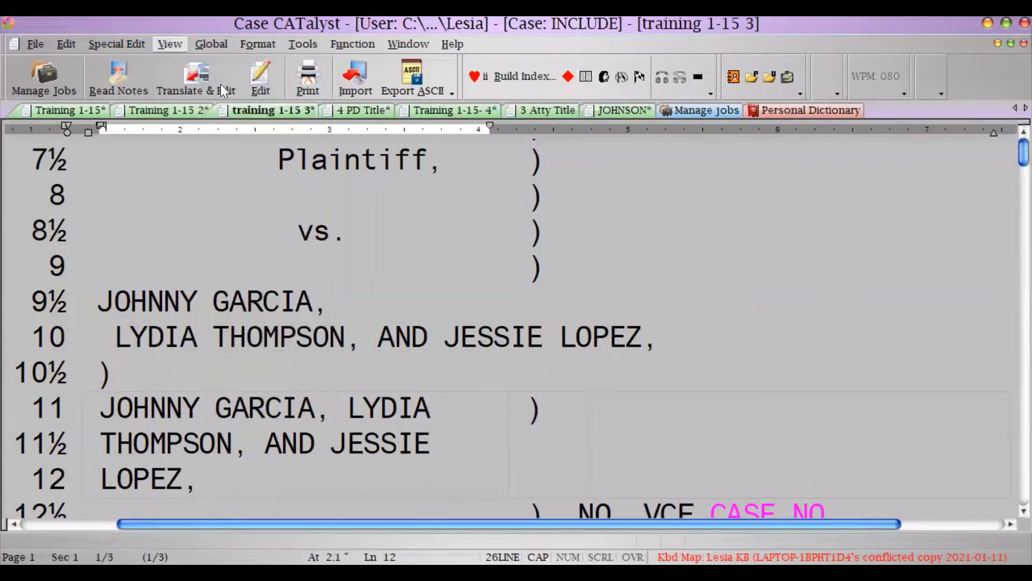
{"action": "left_click", "coordinate": [220, 84]}
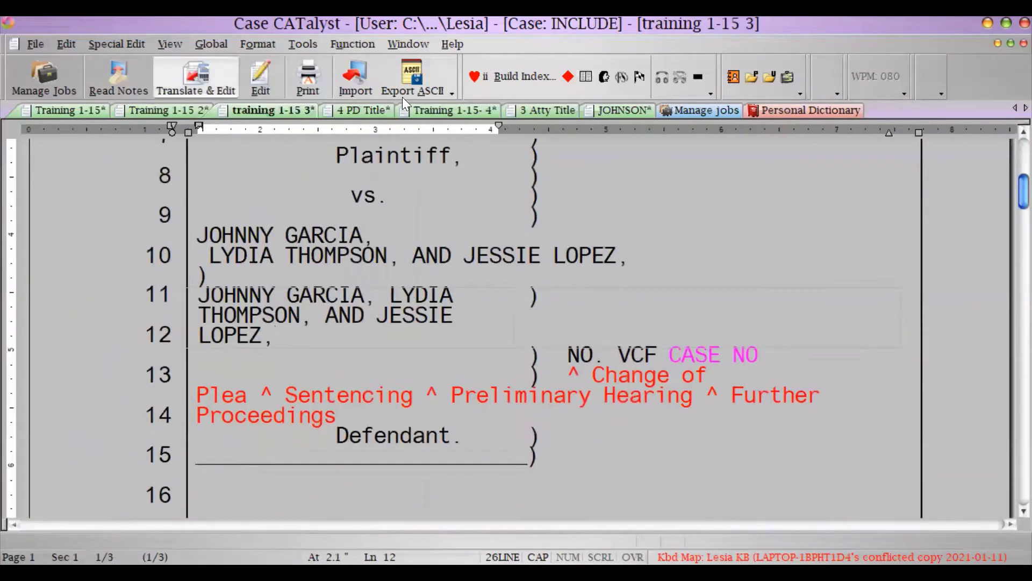
{"action": "left_click", "coordinate": [540, 295]}
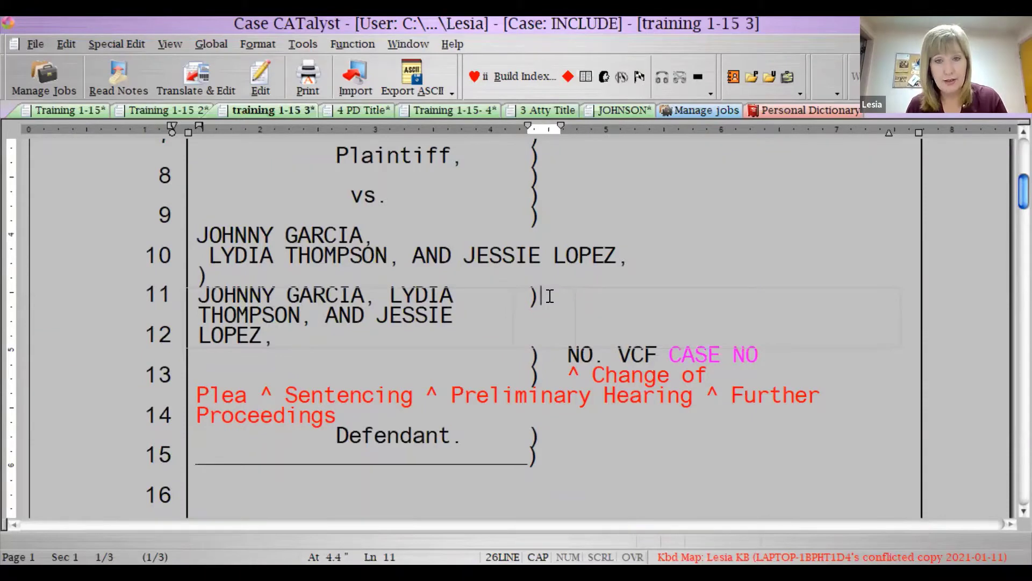
{"action": "key", "text": "Down"}
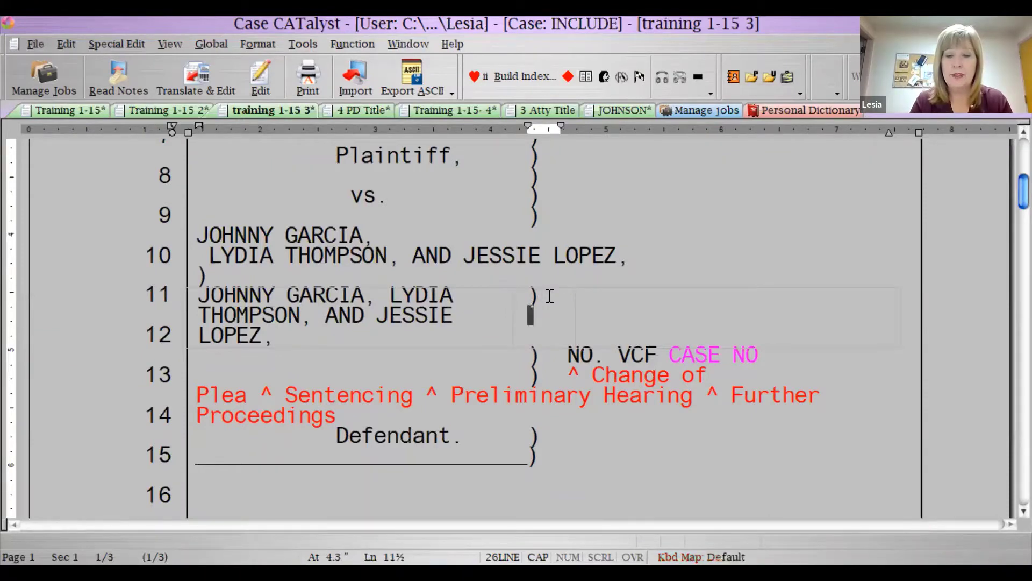
{"action": "type", "text": ")"}
{"action": "key", "text": "Down"}
{"action": "type", "text": ")"}
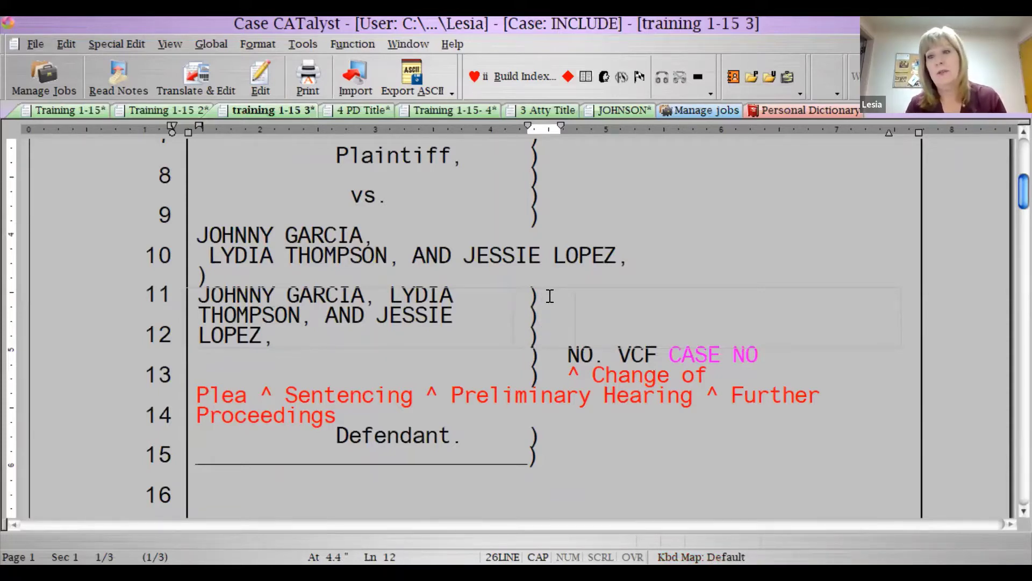
- Tab and split line 10 before AND, then delete the stray parenthesis line
{"action": "left_click", "coordinate": [411, 257]}
{"action": "key", "text": "Tab"}
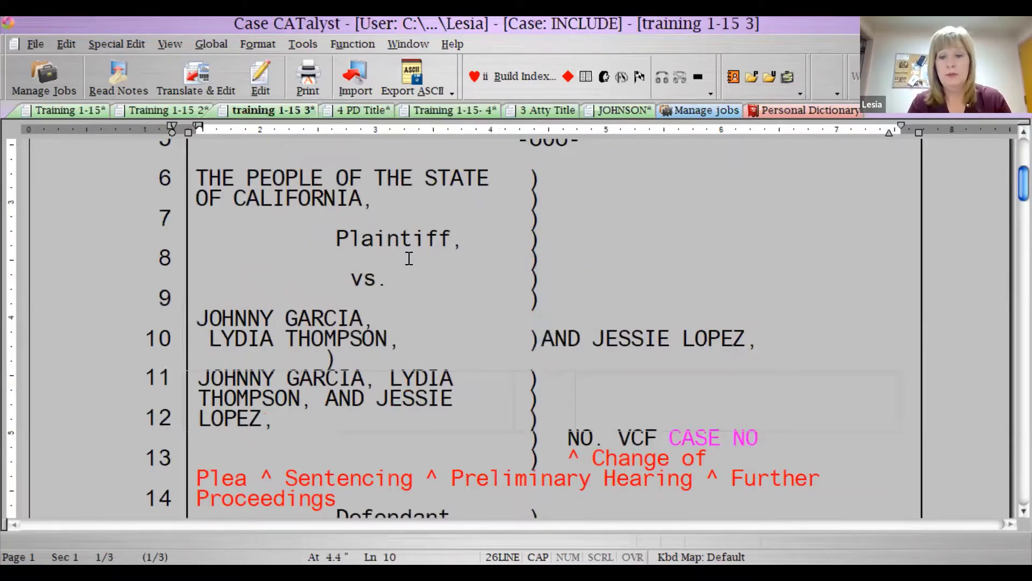
{"action": "key", "text": "Return"}
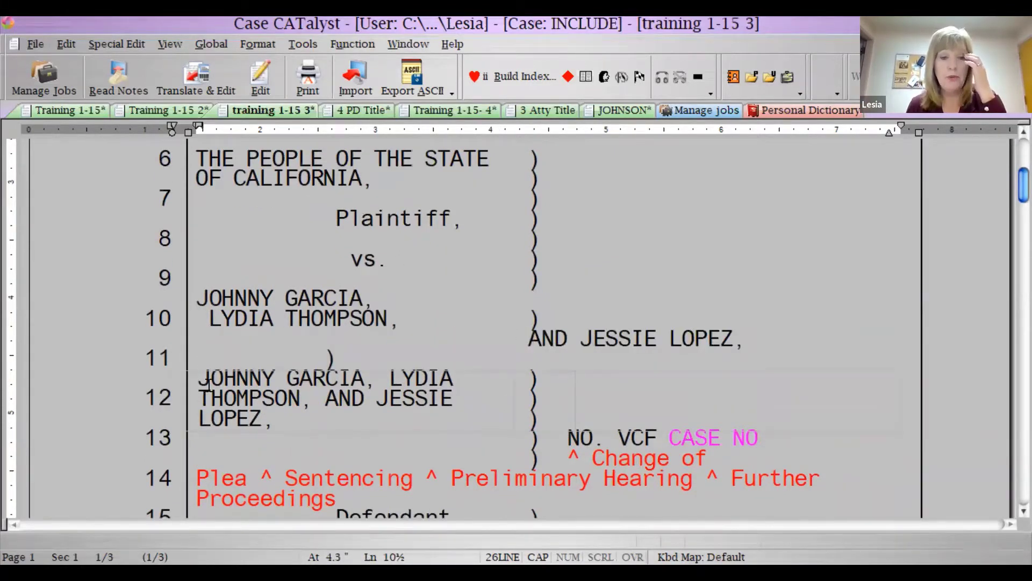
{"action": "left_click", "coordinate": [341, 360]}
{"action": "key", "text": "BackSpace"}
{"action": "key", "text": "BackSpace"}
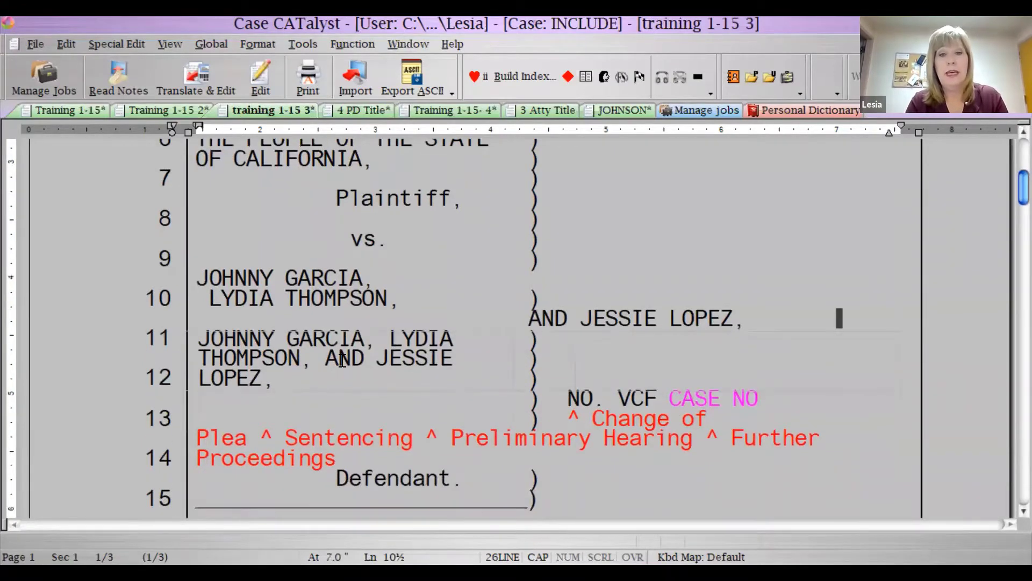
- Replace the word JOHNNY on the first defendant line with OO
{"action": "left_click", "coordinate": [395, 299]}
{"action": "left_click_drag", "start_coordinate": [273, 278], "coordinate": [198, 278]}
{"action": "type", "text": "OOO"}
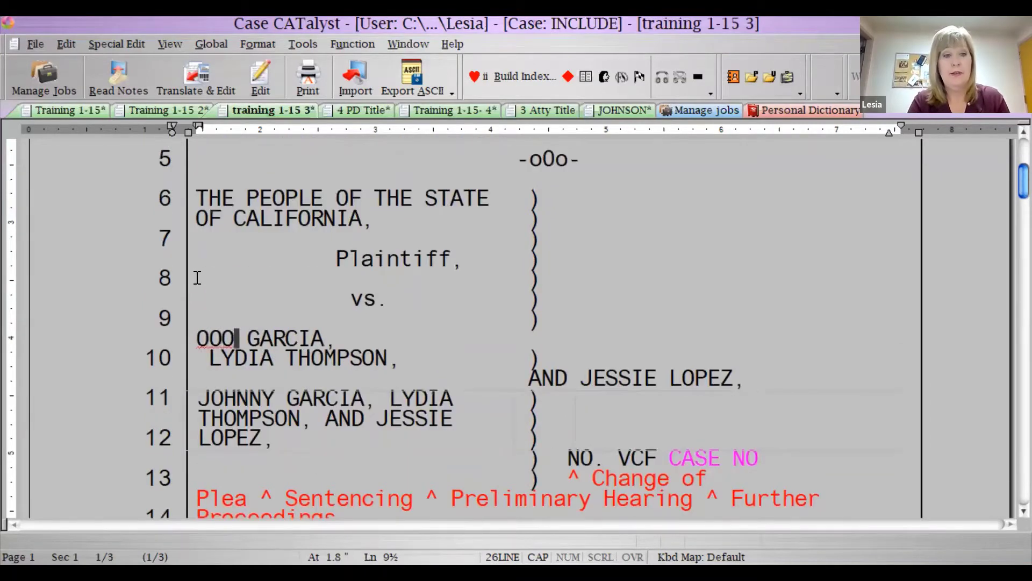
{"action": "key", "text": "BackSpace"}
{"action": "key", "text": "BackSpace"}
{"action": "type", "text": "O"}
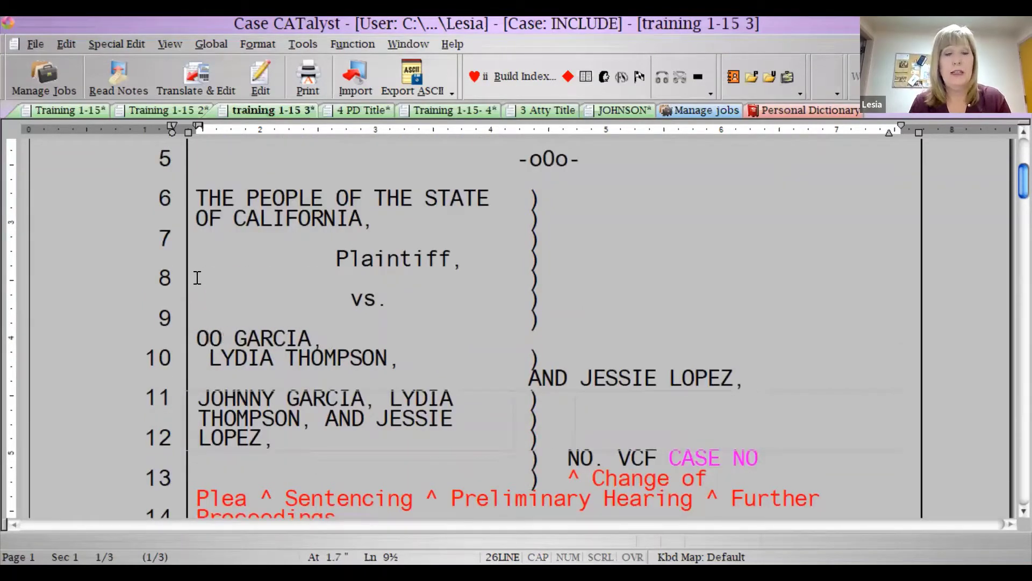
{"action": "scroll", "coordinate": [197, 277], "scroll_direction": "up", "scroll_amount": 3}
{"action": "scroll", "coordinate": [290, 360], "scroll_direction": "up", "scroll_amount": 2}
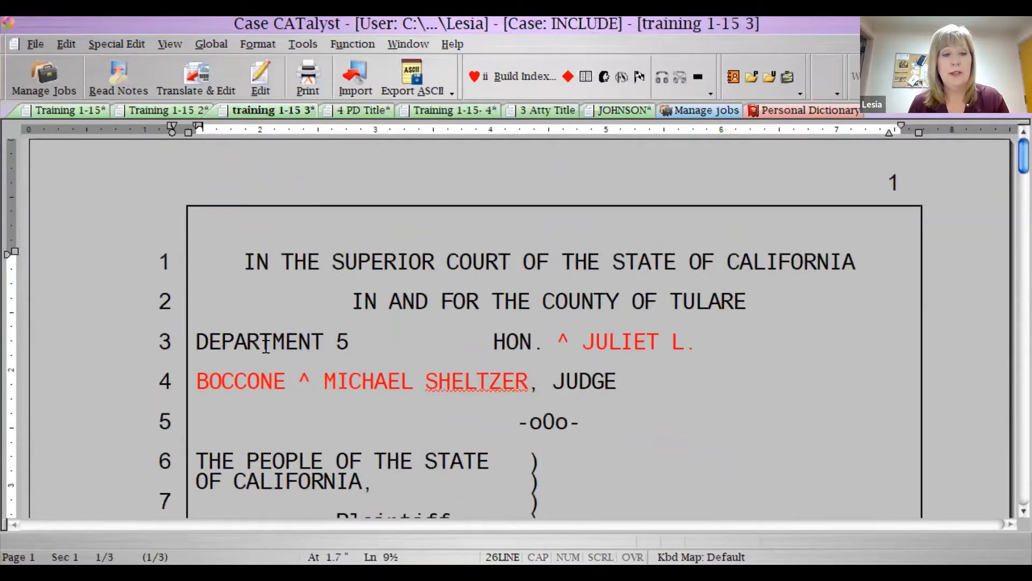
{"action": "scroll", "coordinate": [199, 287], "scroll_direction": "down", "scroll_amount": 4}
- At the start of THE PEOPLE caption, set up Insert Table with 2 columns and 1 row
{"action": "left_click", "coordinate": [198, 287]}
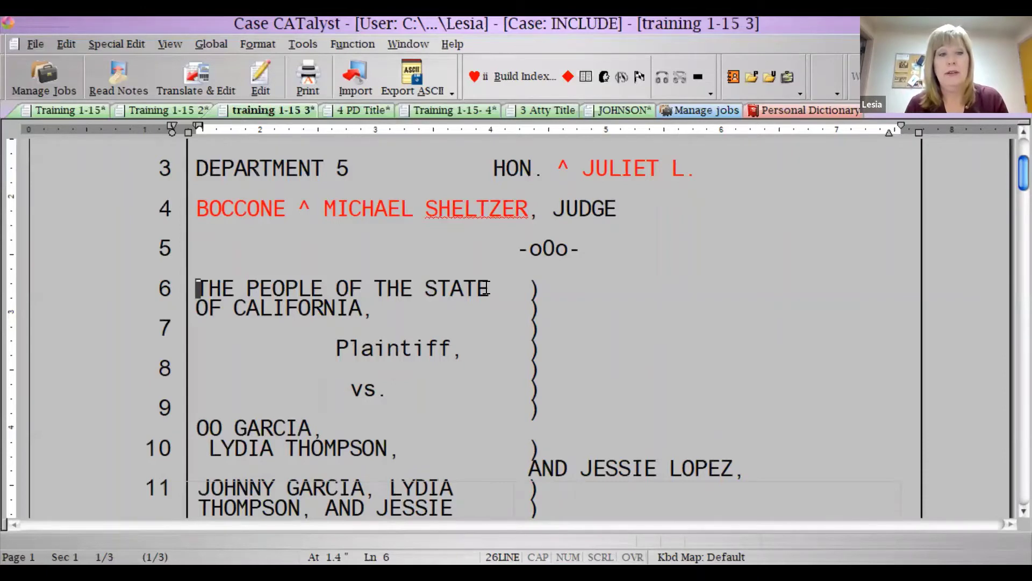
{"action": "scroll", "coordinate": [726, 357], "scroll_direction": "up", "scroll_amount": 2}
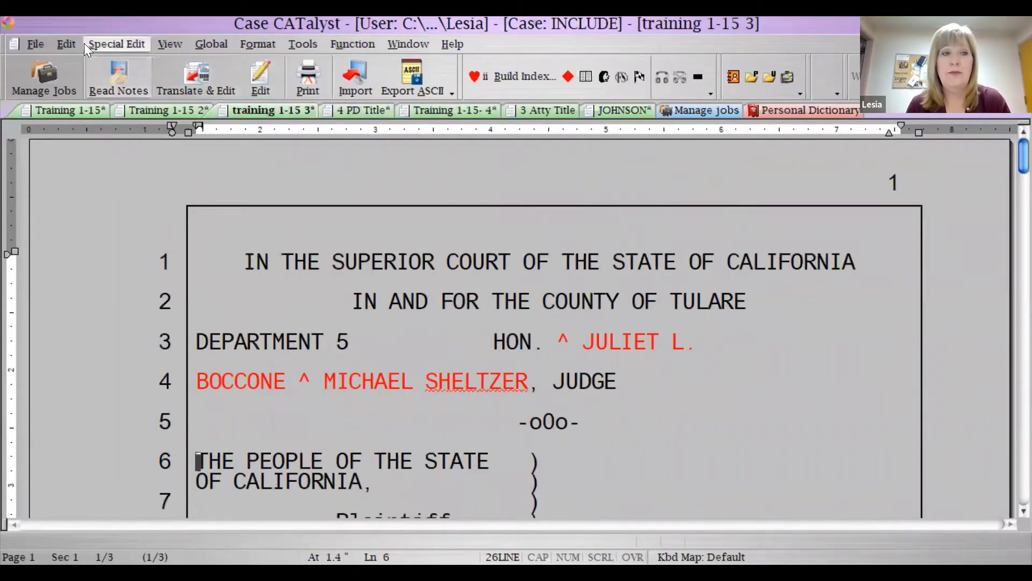
{"action": "left_click", "coordinate": [63, 42]}
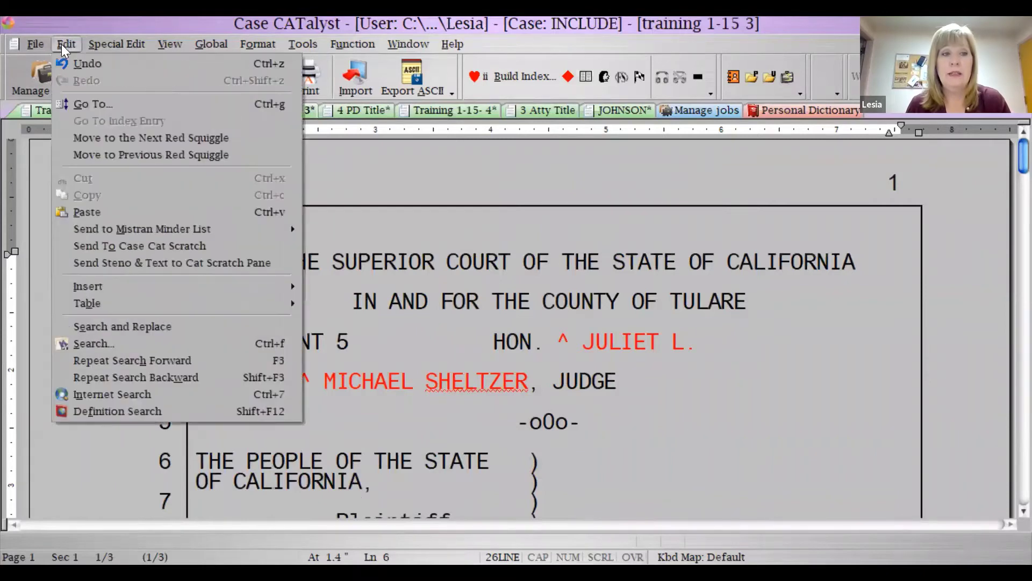
{"action": "mouse_move", "coordinate": [81, 301]}
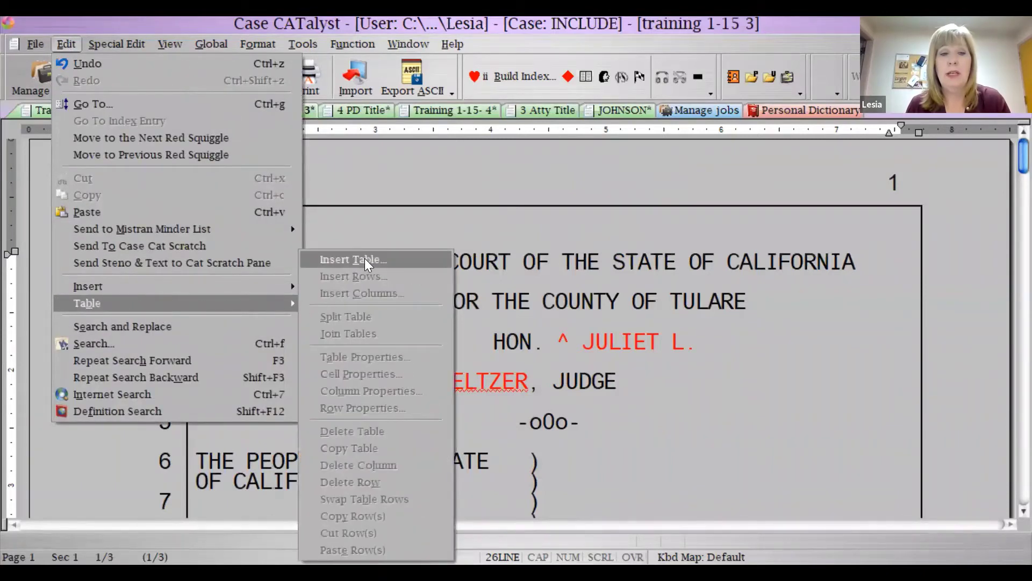
{"action": "key", "text": "Escape"}
{"action": "key", "text": "Escape"}
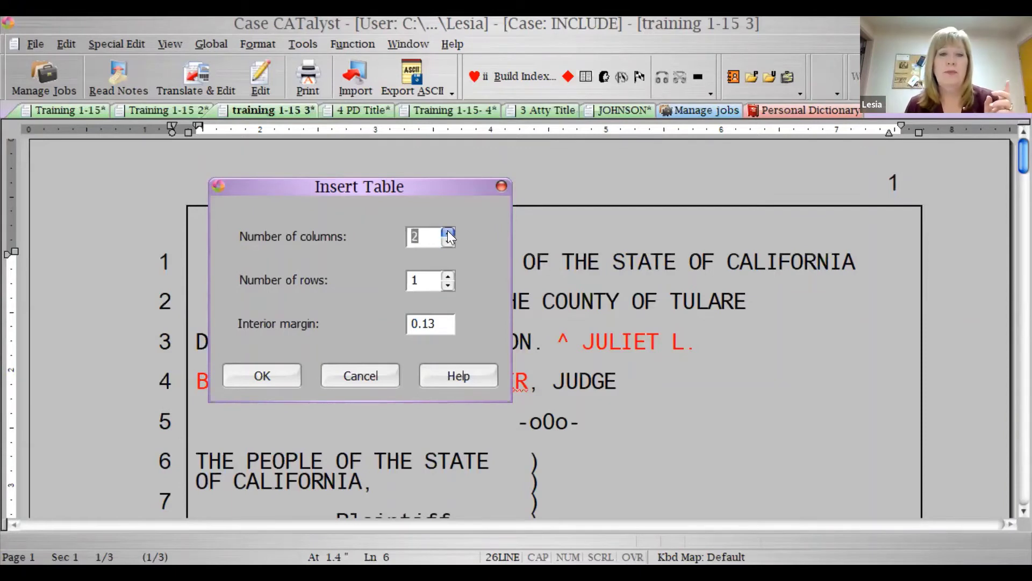
{"action": "left_click", "coordinate": [265, 369]}
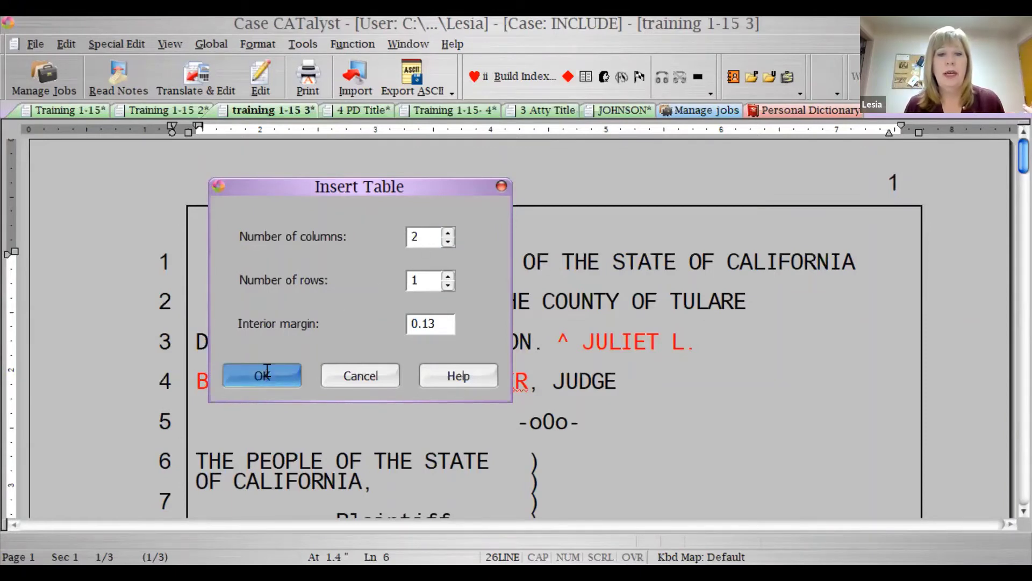
- Insert the 2-column, 1-row table above THE PEOPLE OF THE STATE caption
{"action": "key", "text": "Return"}
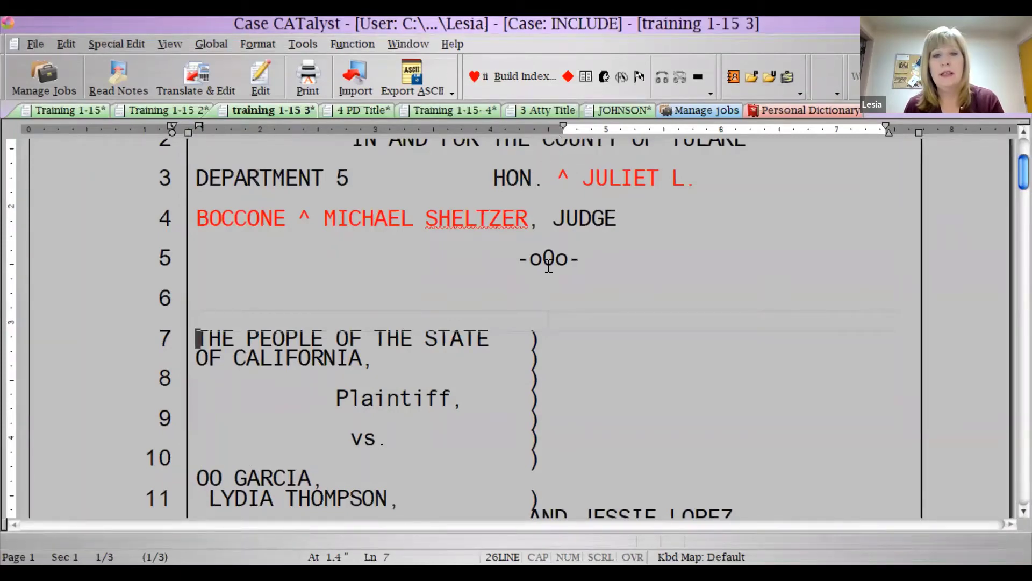
- Move the new row's right cell left margin to about 4.35 inches on the ruler
{"action": "left_click", "coordinate": [541, 321]}
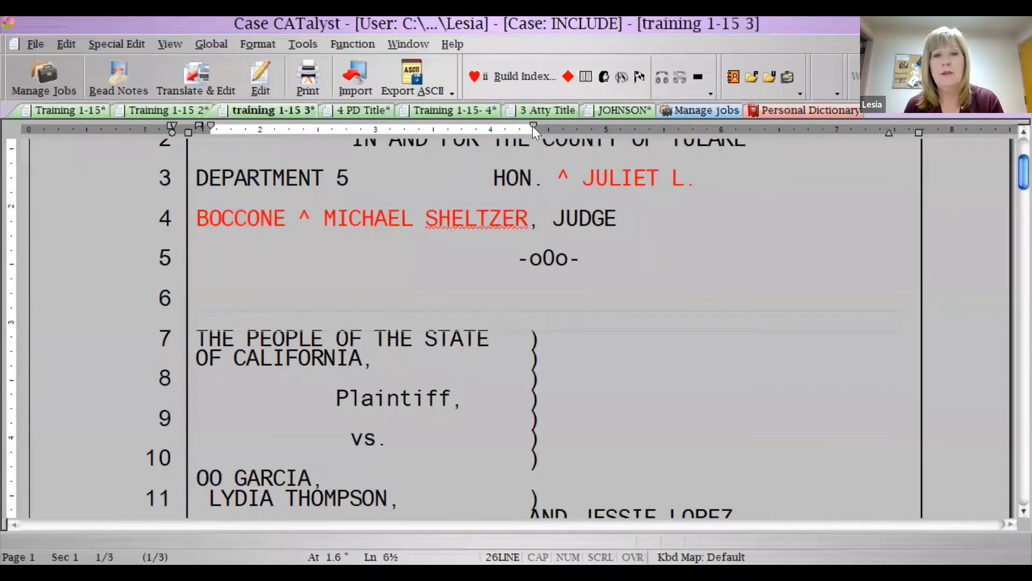
{"action": "left_click_drag", "start_coordinate": [533, 127], "coordinate": [564, 128]}
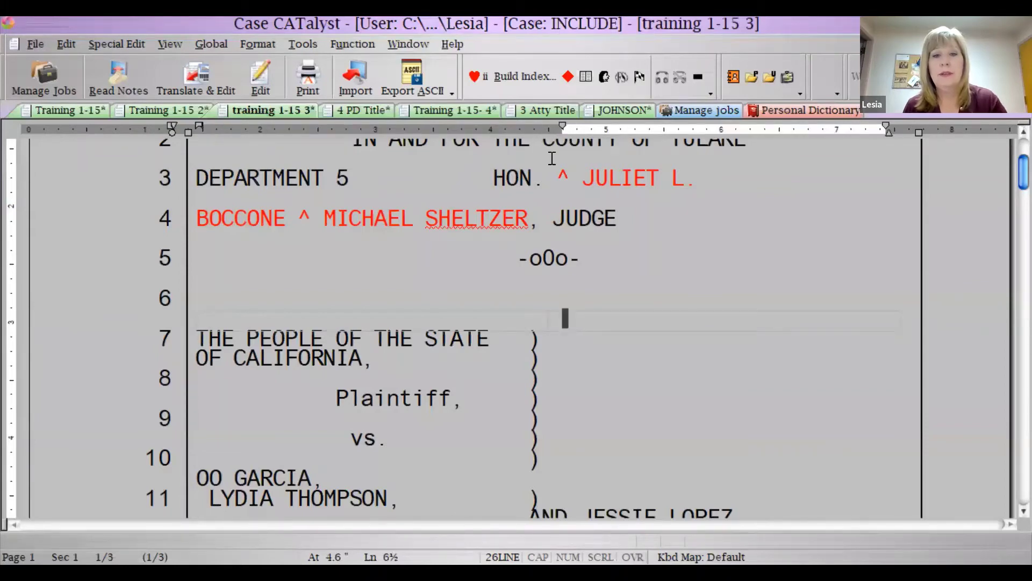
{"action": "key", "text": "ctrl+z"}
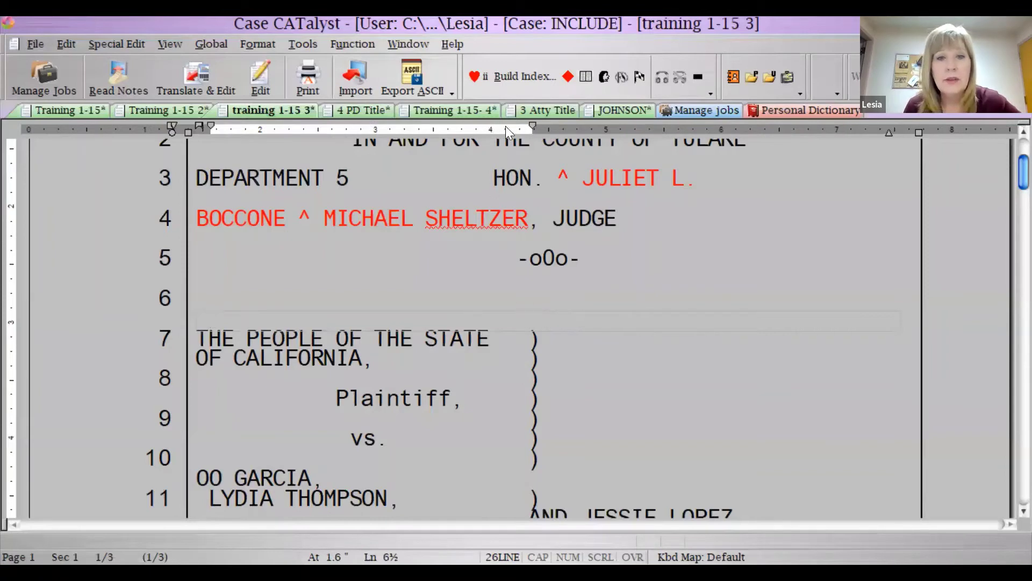
{"action": "left_click", "coordinate": [201, 125]}
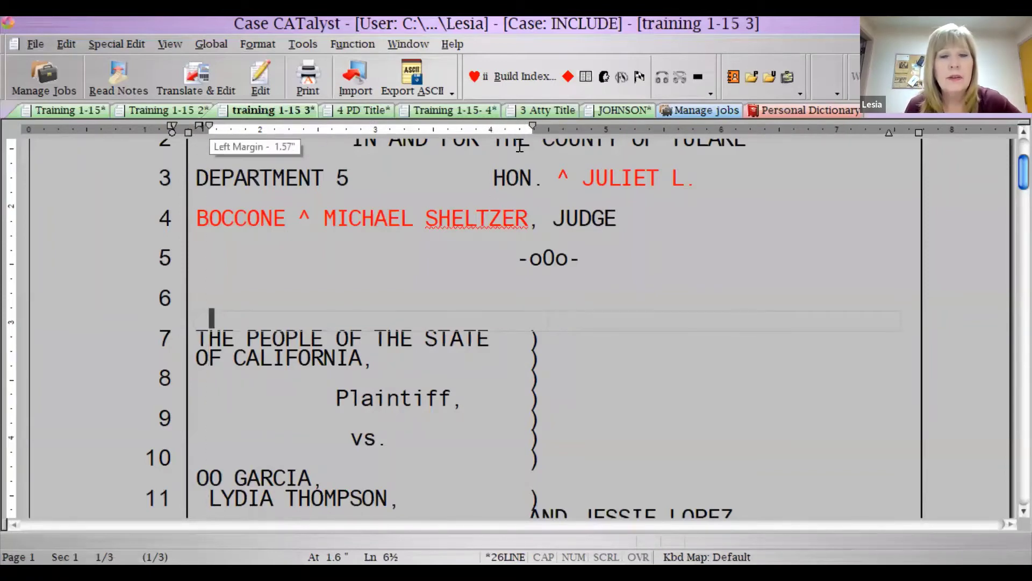
{"action": "left_click_drag", "start_coordinate": [212, 125], "coordinate": [524, 129]}
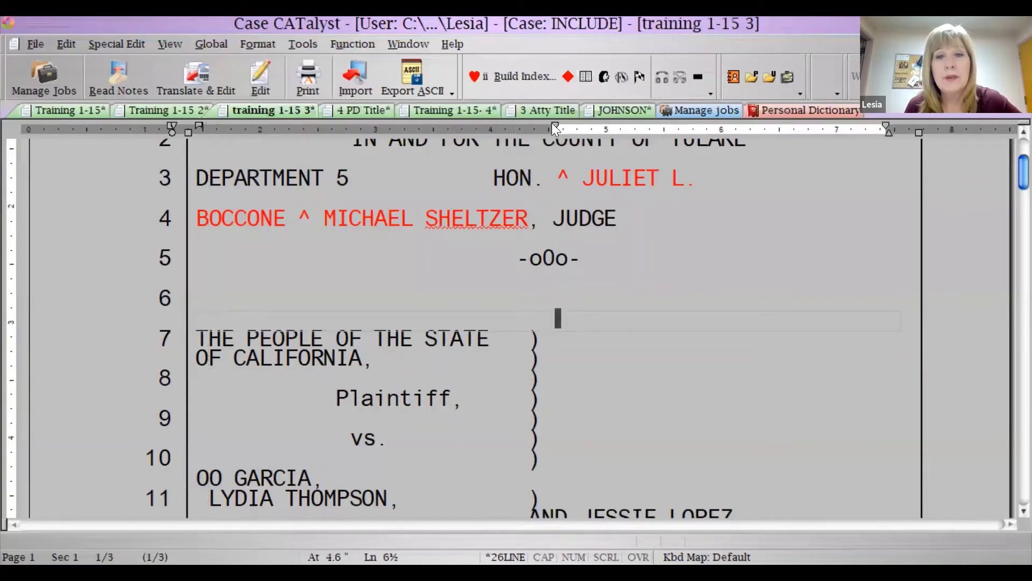
{"action": "mouse_move", "coordinate": [553, 123]}
{"action": "left_mouse_down"}
{"action": "mouse_move", "coordinate": [517, 123]}
{"action": "mouse_move", "coordinate": [530, 125]}
{"action": "left_mouse_up"}
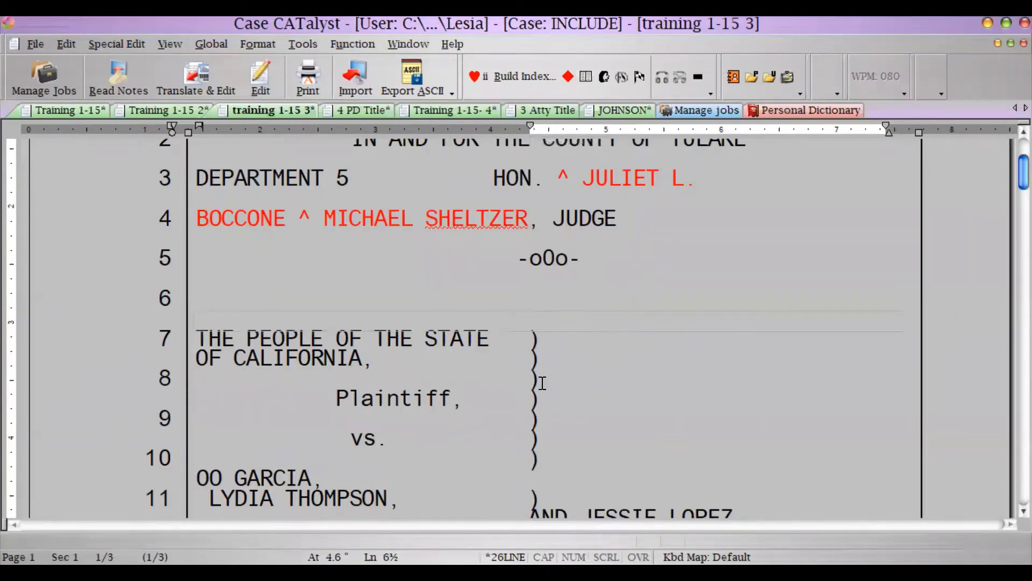
- Set the new right cell's margins to 4.20 and 5.63 inches
{"action": "scroll", "coordinate": [543, 383], "scroll_direction": "down", "scroll_amount": 3}
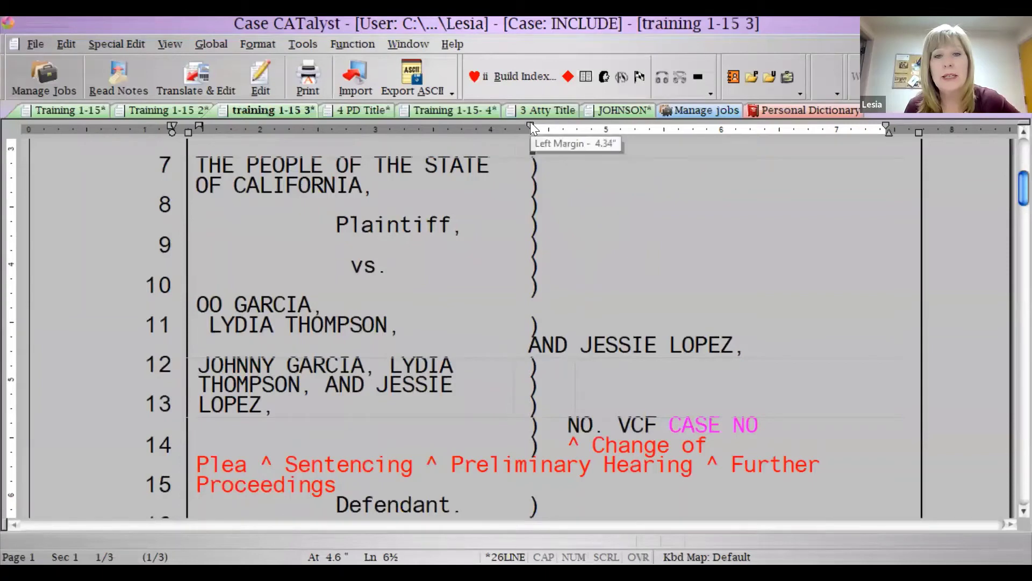
{"action": "left_click_drag", "start_coordinate": [529, 123], "coordinate": [520, 121]}
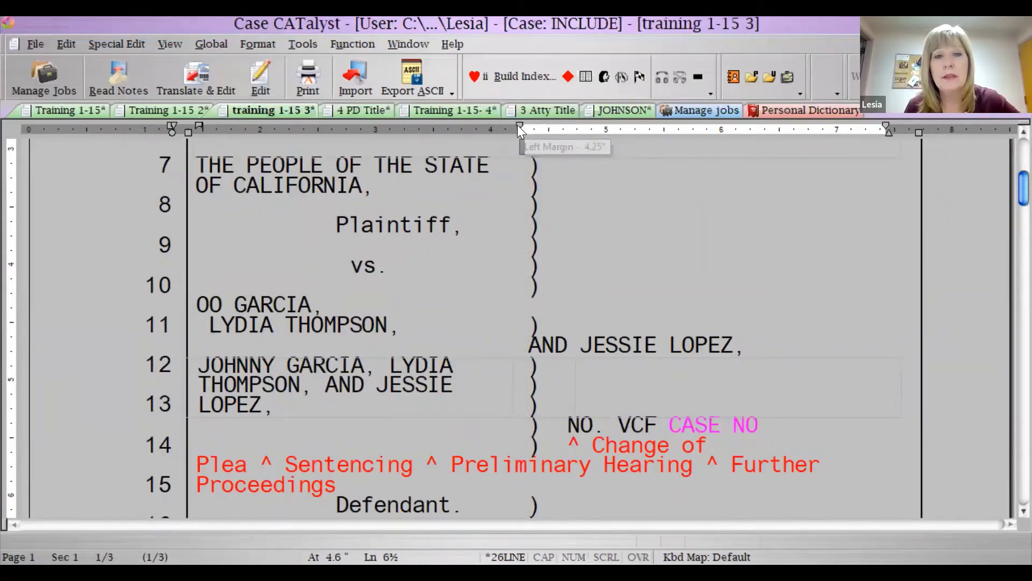
{"action": "left_click_drag", "start_coordinate": [515, 122], "coordinate": [514, 123]}
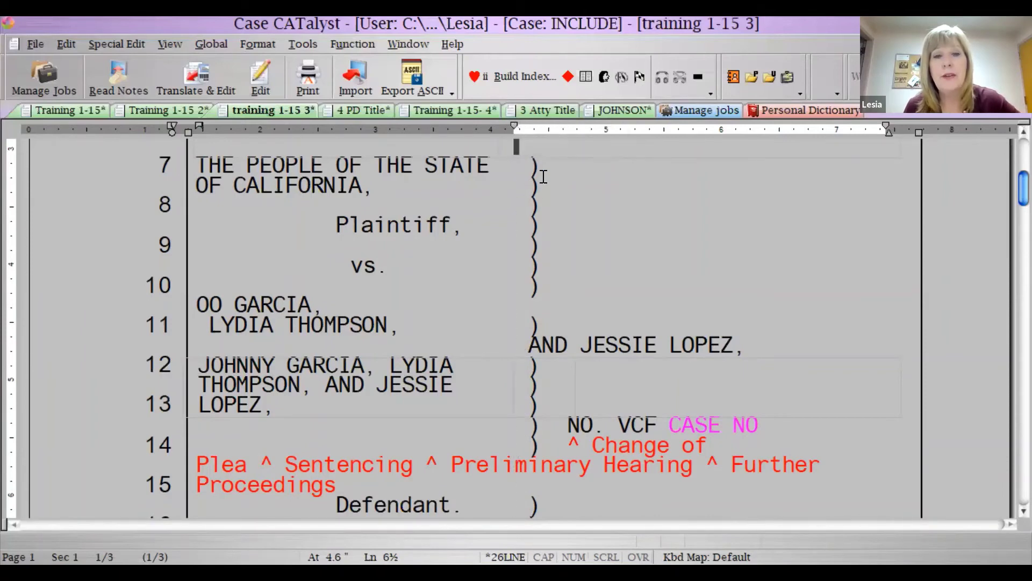
{"action": "left_click", "coordinate": [576, 391]}
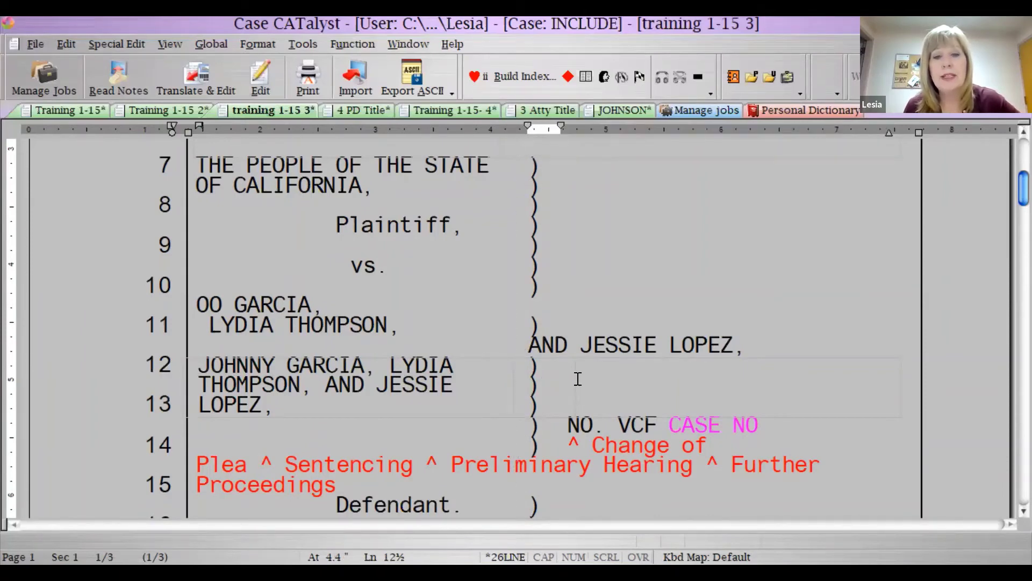
{"action": "left_click", "coordinate": [897, 150]}
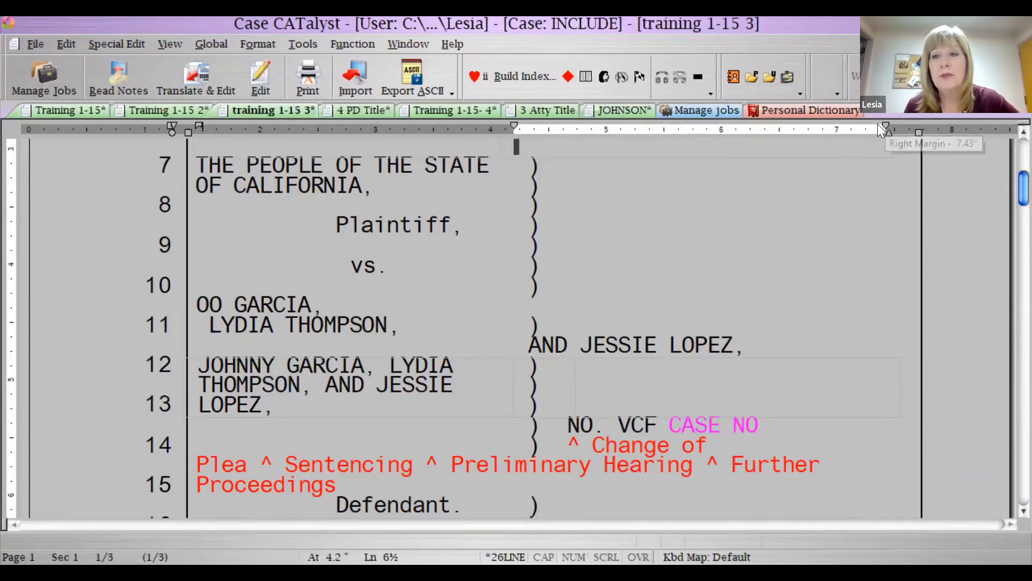
{"action": "mouse_move", "coordinate": [888, 128]}
{"action": "left_mouse_down"}
{"action": "mouse_move", "coordinate": [654, 144]}
{"action": "mouse_move", "coordinate": [574, 138]}
{"action": "left_mouse_up"}
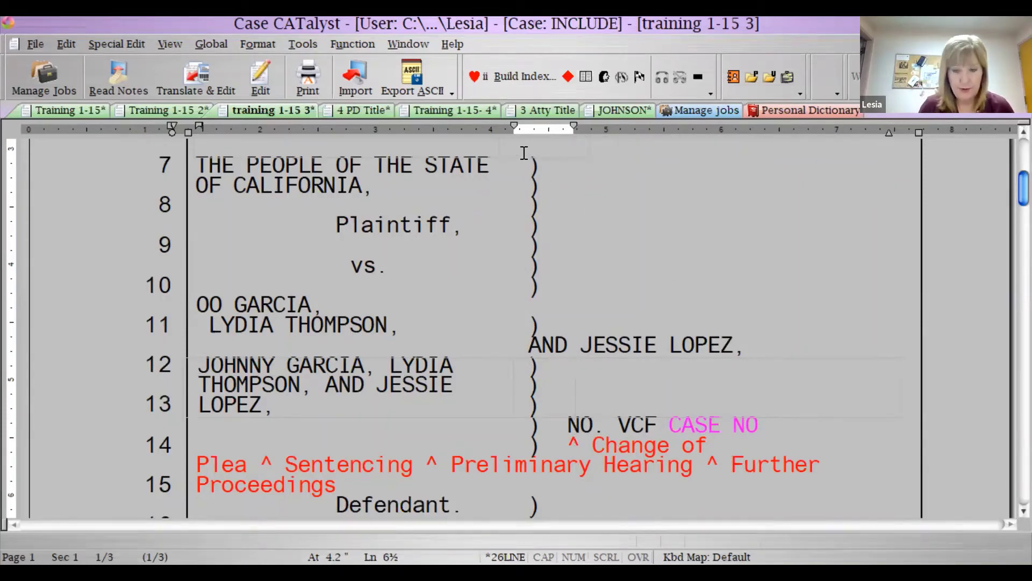
{"action": "scroll", "coordinate": [524, 152], "scroll_direction": "up", "scroll_amount": 2}
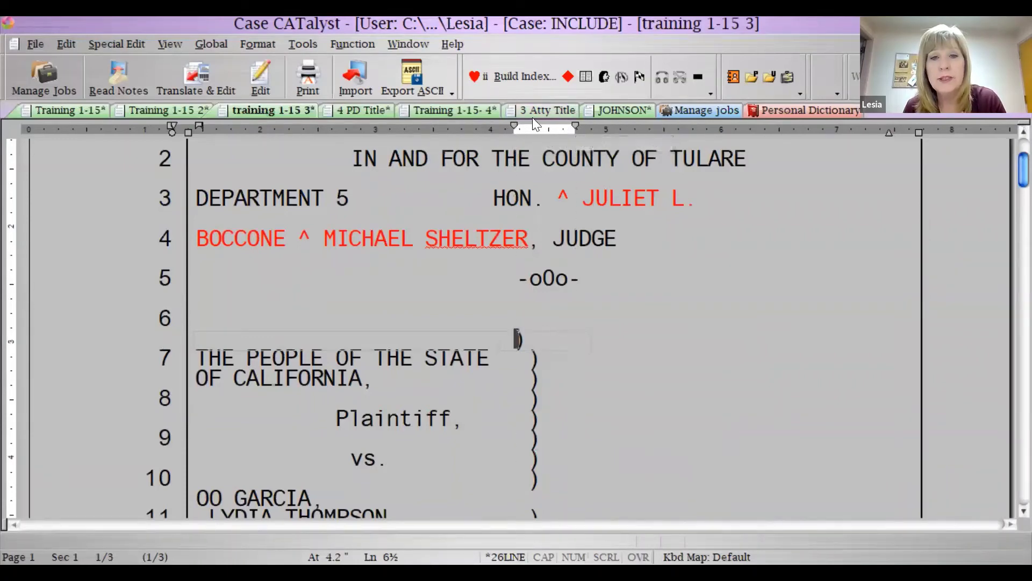
- Nudge the right cell to 4.24 inches and type the plaintiff wording ending 'juvenile departmyny of justice'
{"action": "left_click_drag", "start_coordinate": [513, 127], "coordinate": [525, 128]}
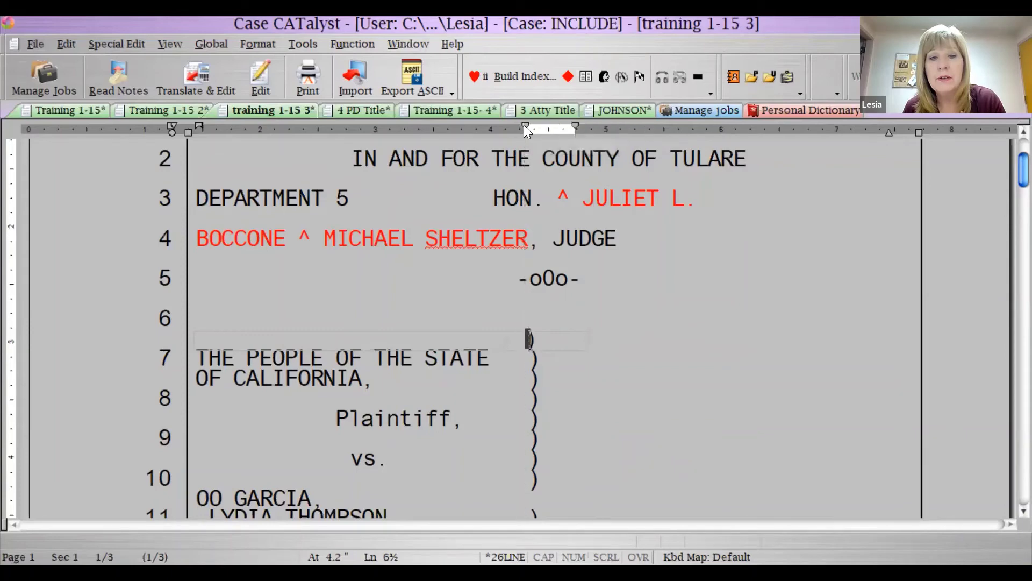
{"action": "left_click", "coordinate": [260, 346]}
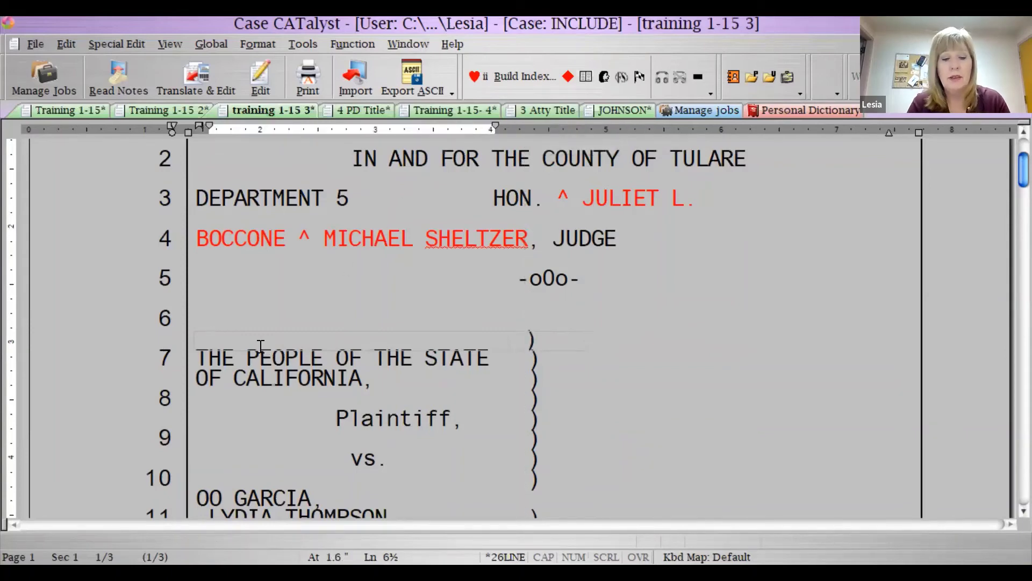
{"action": "type", "text": "The people "}
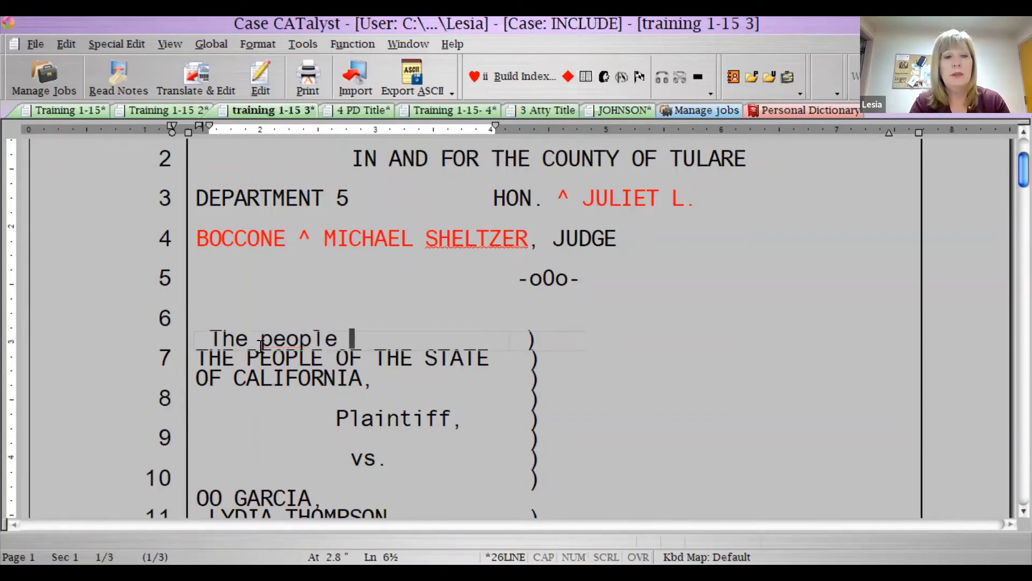
{"action": "type", "text": "of the state of califo"}
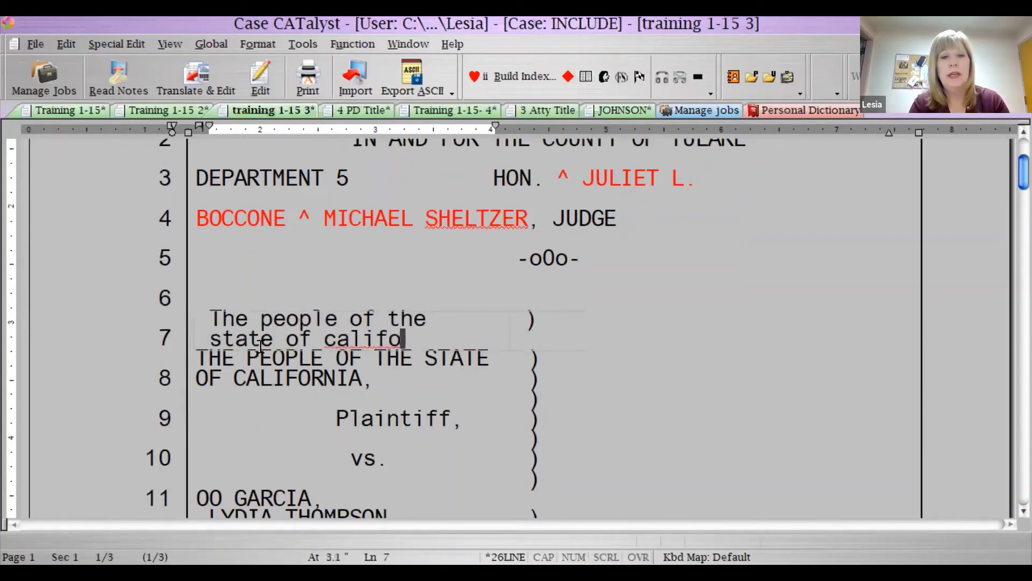
{"action": "type", "text": "rnia and the juvenile "}
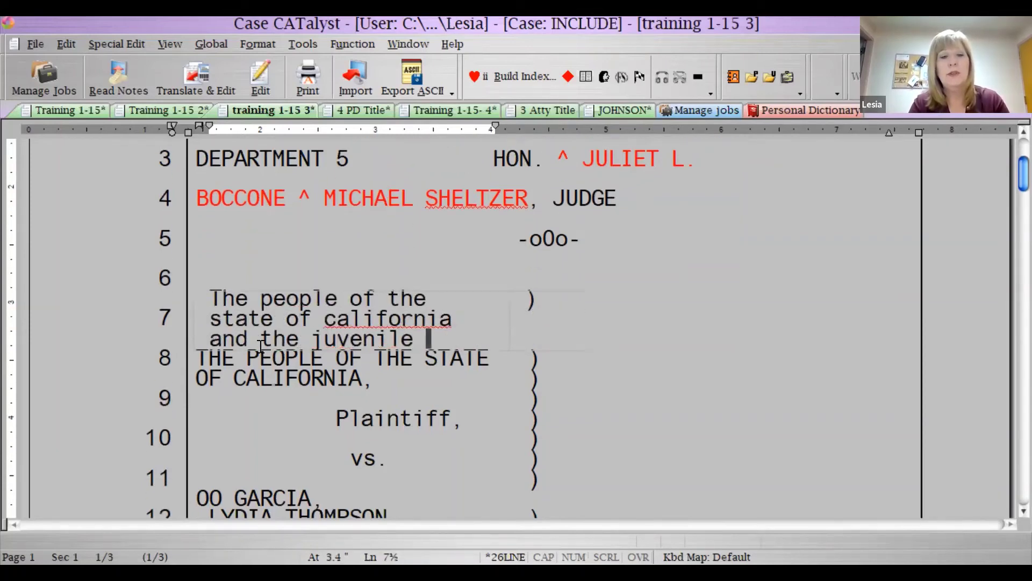
{"action": "type", "text": "departmyny"}
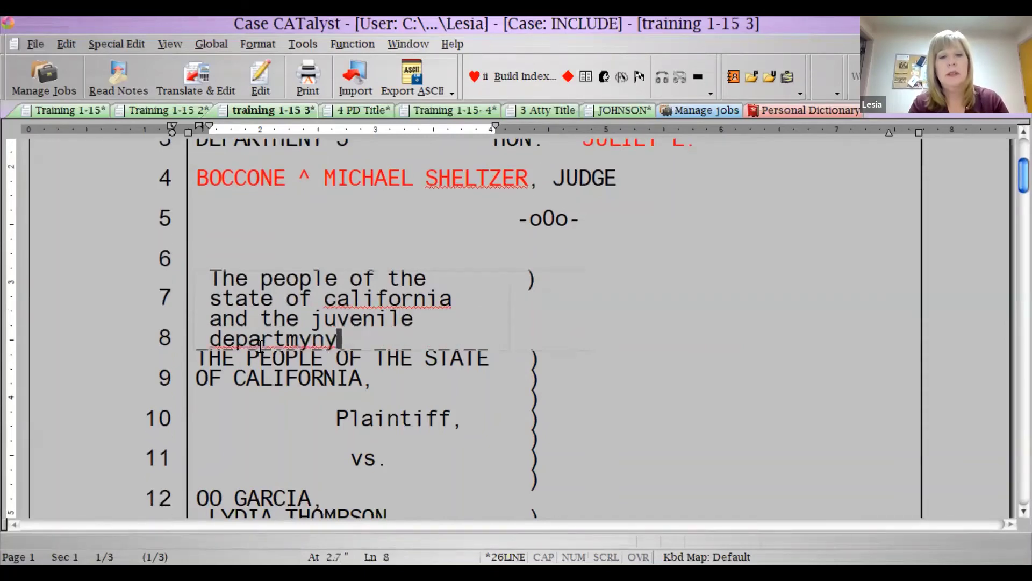
{"action": "type", "text": " of justice"}
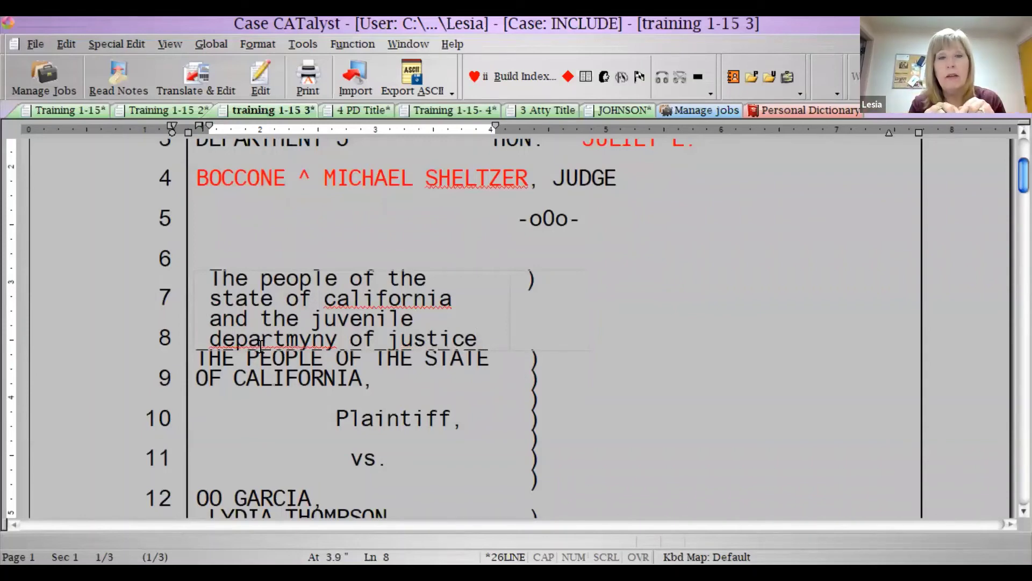
- Add a closing parenthesis ')' on each line of the new row's right cell
{"action": "left_click", "coordinate": [541, 281]}
{"action": "key", "text": "Return"}
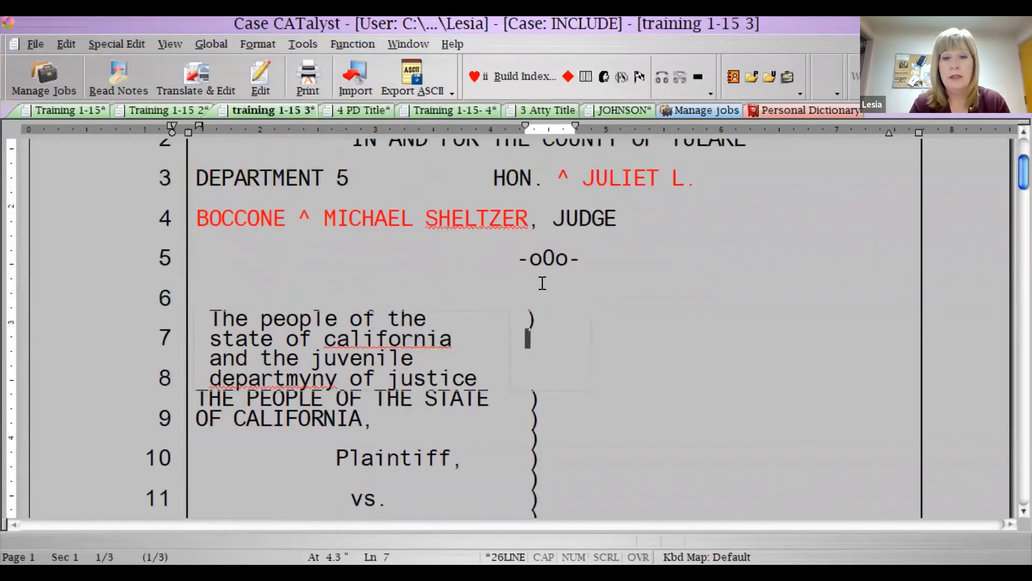
{"action": "type", "text": ")"}
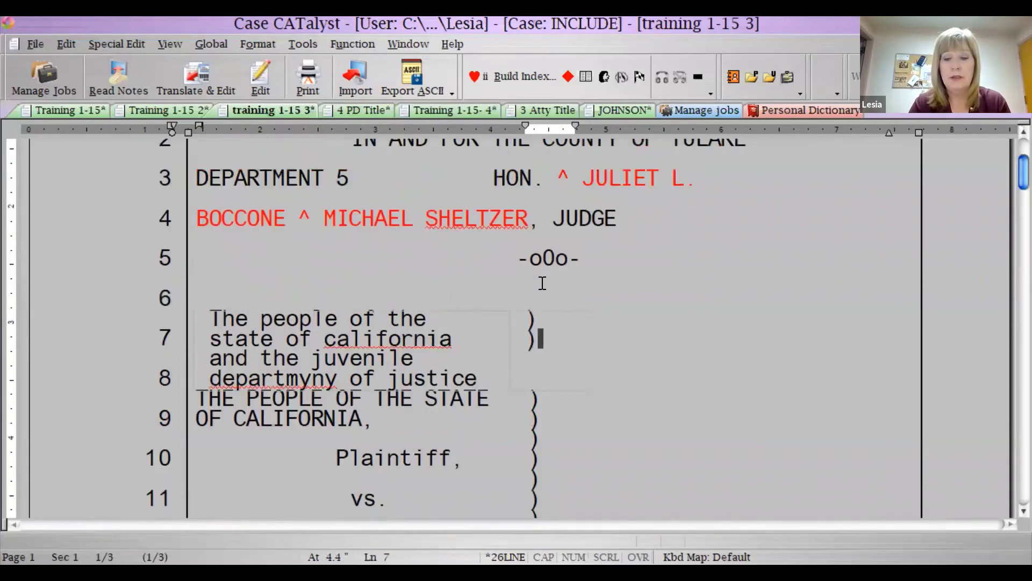
{"action": "key", "text": "Return"}
{"action": "type", "text": ")"}
{"action": "key", "text": "Return"}
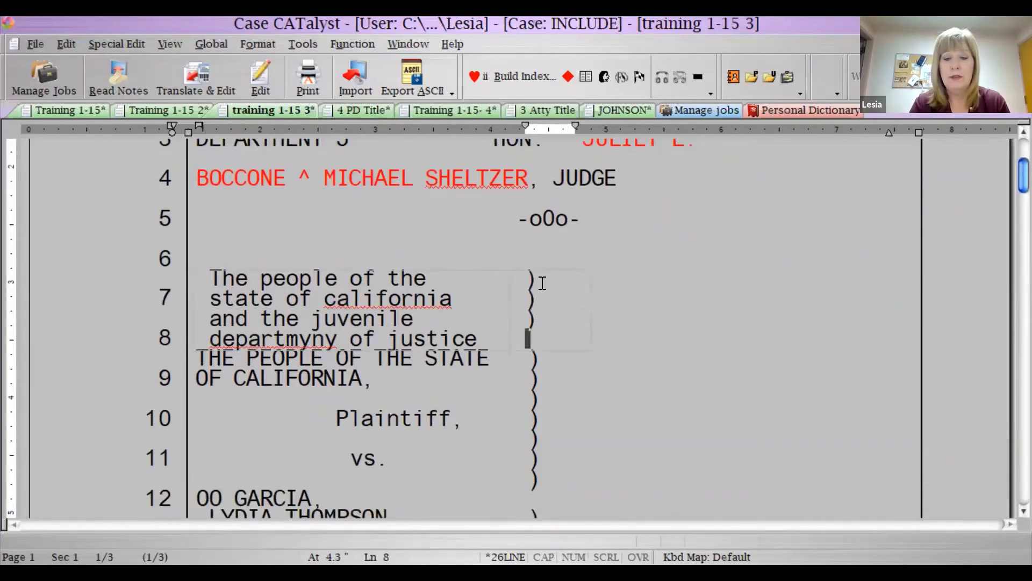
{"action": "type", "text": ")"}
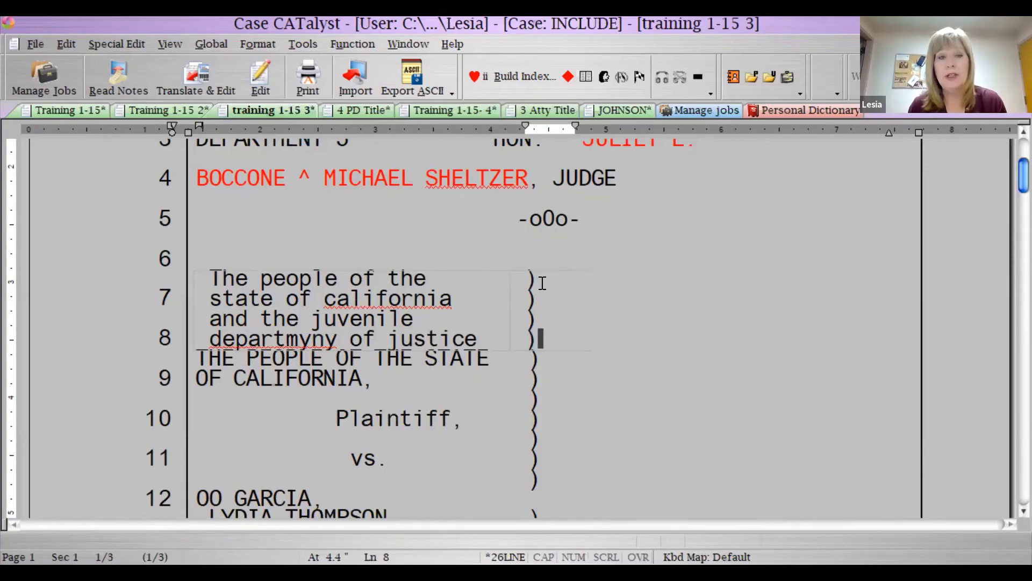
- Place the cursor in the duplicate defendant row
{"action": "scroll", "coordinate": [377, 355], "scroll_direction": "down", "scroll_amount": 3}
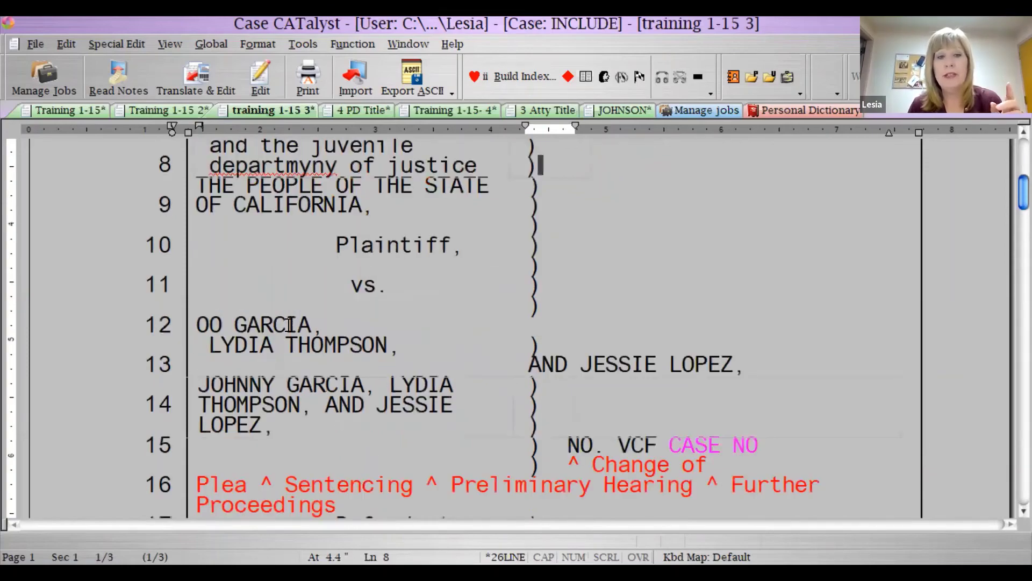
{"action": "scroll", "coordinate": [290, 324], "scroll_direction": "down", "scroll_amount": 6}
{"action": "scroll", "coordinate": [200, 250], "scroll_direction": "up", "scroll_amount": 3}
{"action": "left_click", "coordinate": [199, 251]}
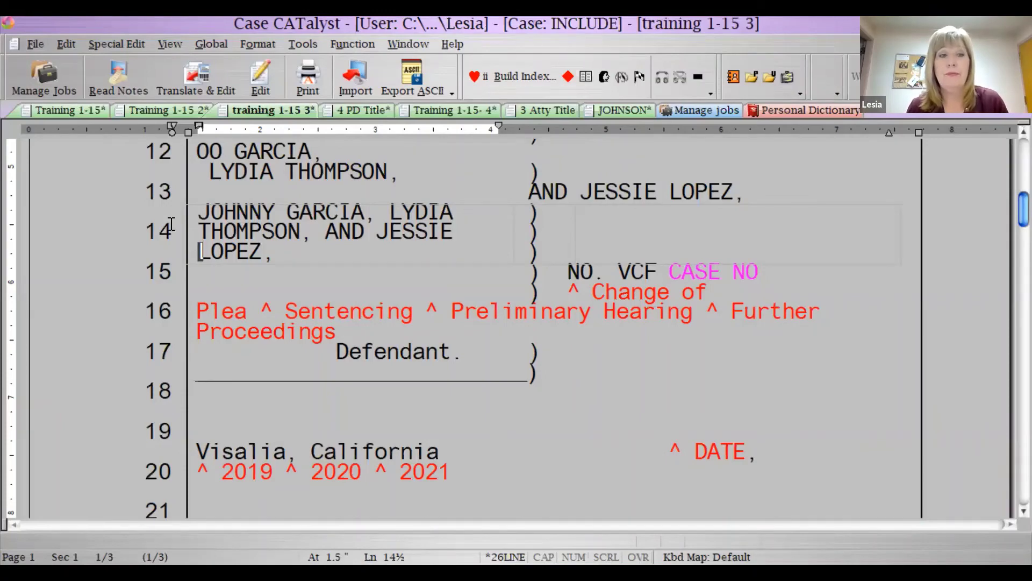
- Look through the table editing options, then dismiss them without choosing anything
{"action": "scroll", "coordinate": [231, 357], "scroll_direction": "up", "scroll_amount": 3}
{"action": "scroll", "coordinate": [199, 291], "scroll_direction": "up", "scroll_amount": 2}
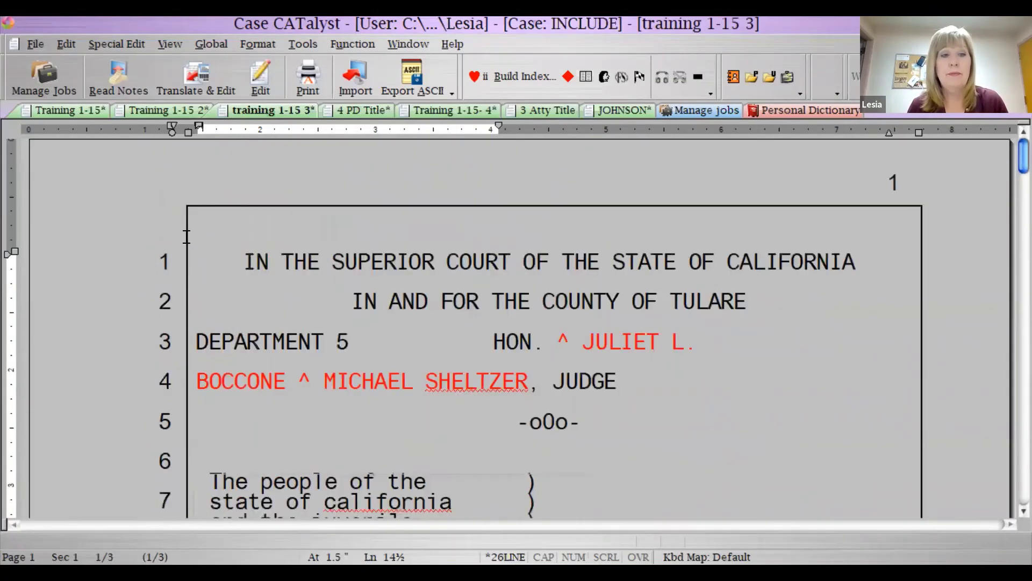
{"action": "scroll", "coordinate": [162, 215], "scroll_direction": "down", "scroll_amount": 4}
{"action": "left_click", "coordinate": [66, 44]}
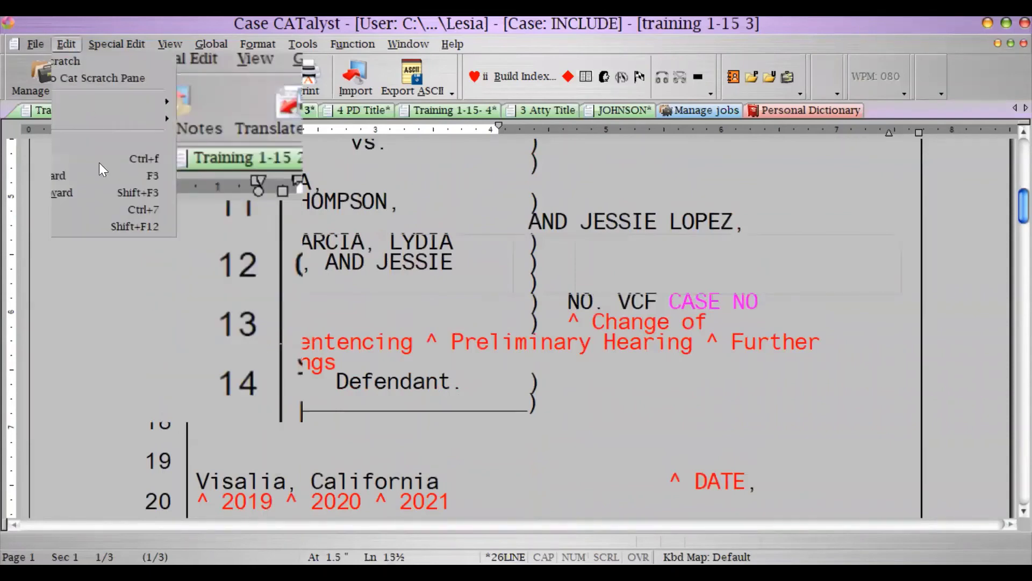
{"action": "mouse_move", "coordinate": [138, 306]}
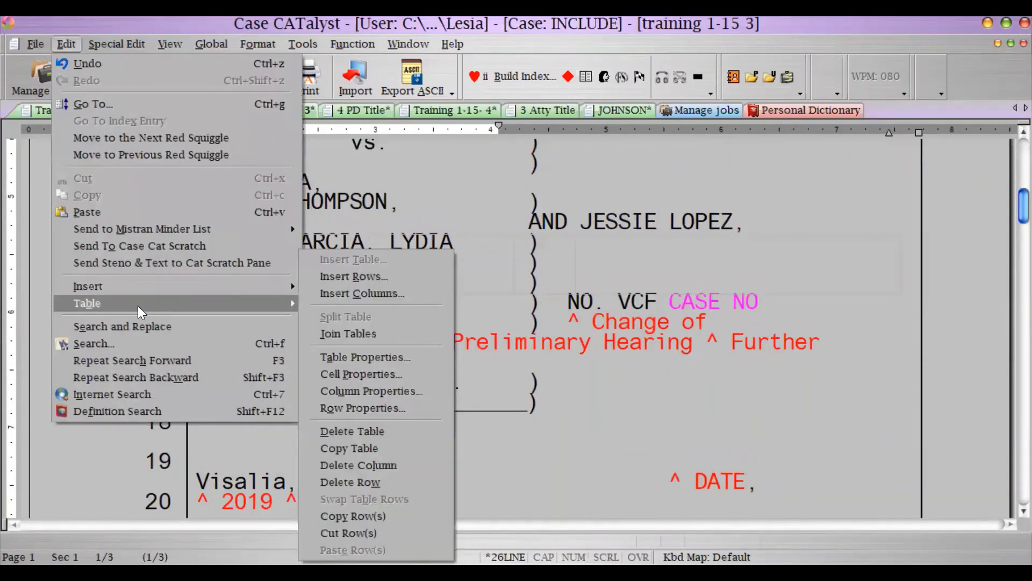
{"action": "left_click", "coordinate": [616, 327]}
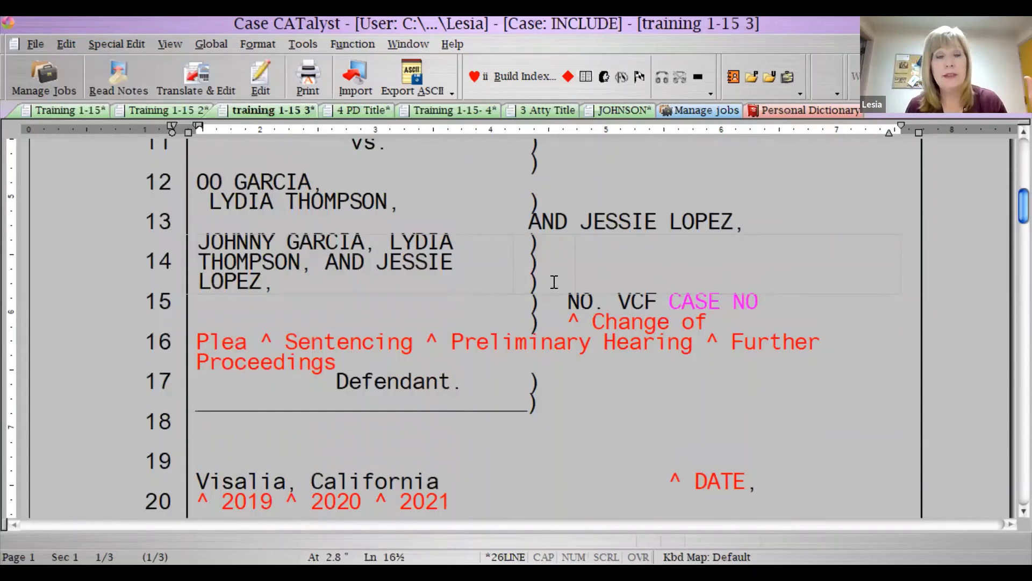
- Select a name in the duplicate defendant row and delete that table with Edit > Table > Delete Table
{"action": "double_click", "coordinate": [186, 240]}
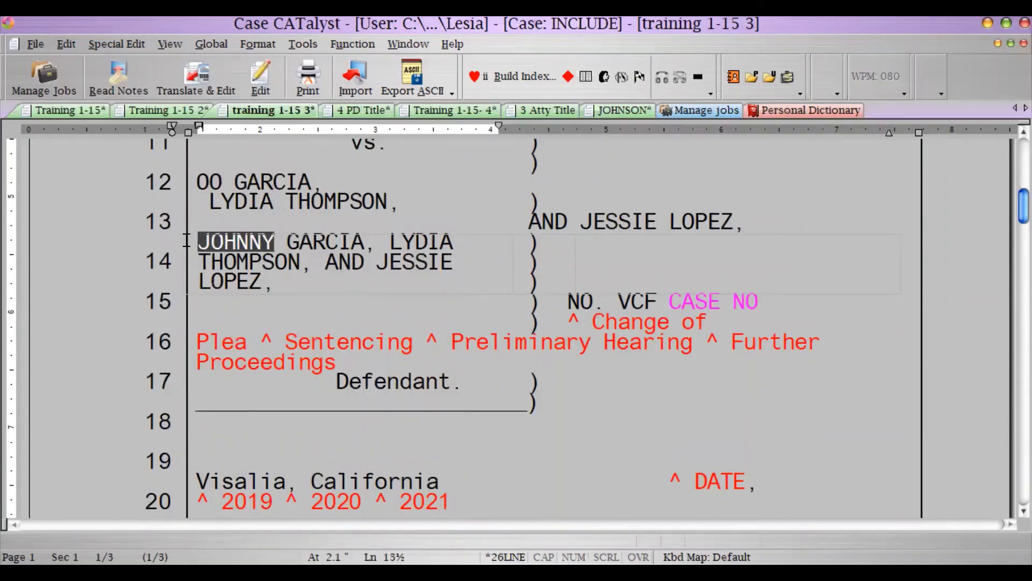
{"action": "left_click", "coordinate": [57, 43]}
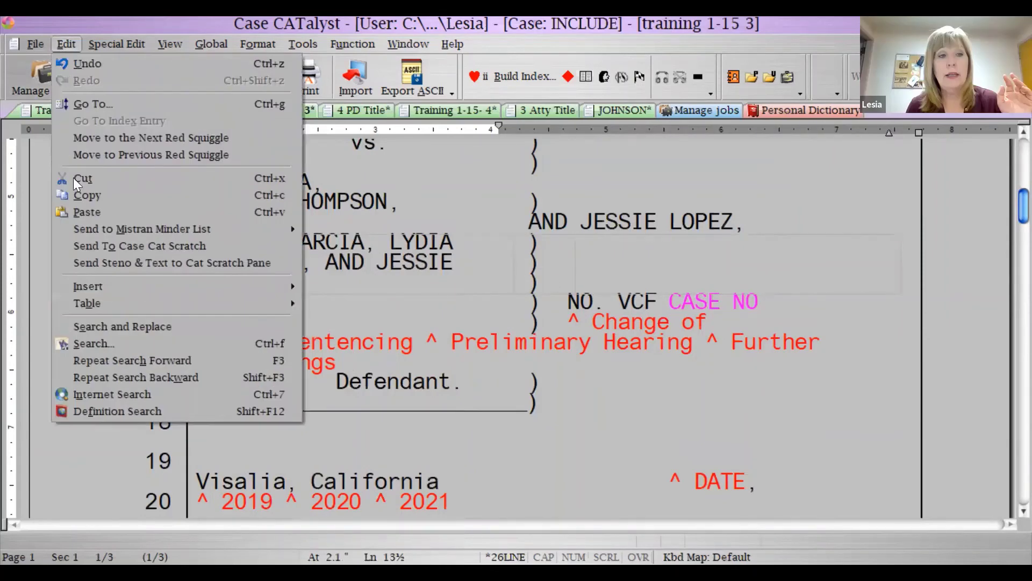
{"action": "mouse_move", "coordinate": [91, 302]}
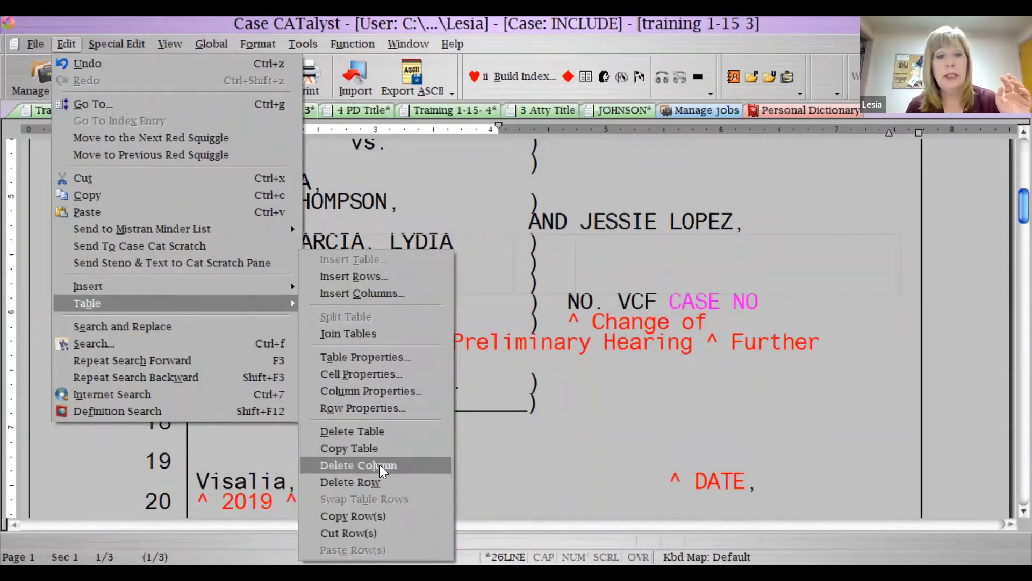
{"action": "left_click", "coordinate": [374, 434]}
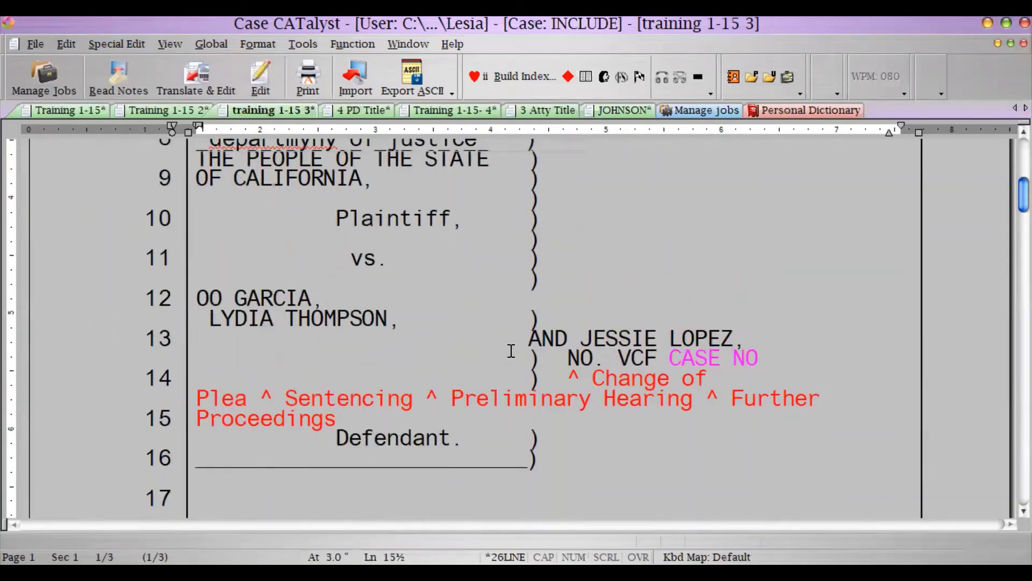
- With the cursor before 'The people of the', show the Edit > Insert submenu
{"action": "scroll", "coordinate": [511, 351], "scroll_direction": "up", "scroll_amount": 2}
{"action": "scroll", "coordinate": [511, 351], "scroll_direction": "down", "scroll_amount": 2}
{"action": "scroll", "coordinate": [511, 351], "scroll_direction": "up", "scroll_amount": 2}
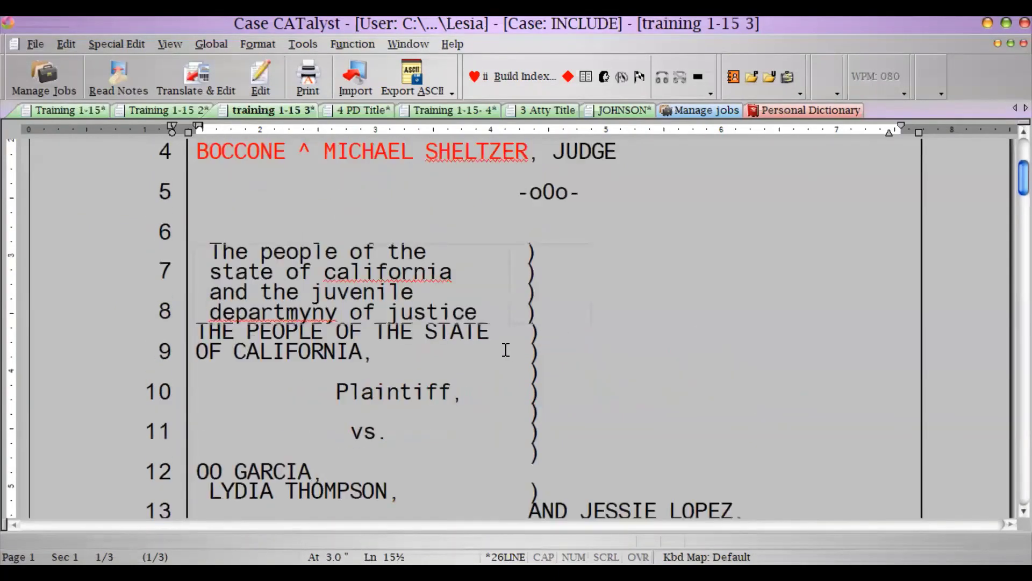
{"action": "left_click", "coordinate": [211, 251]}
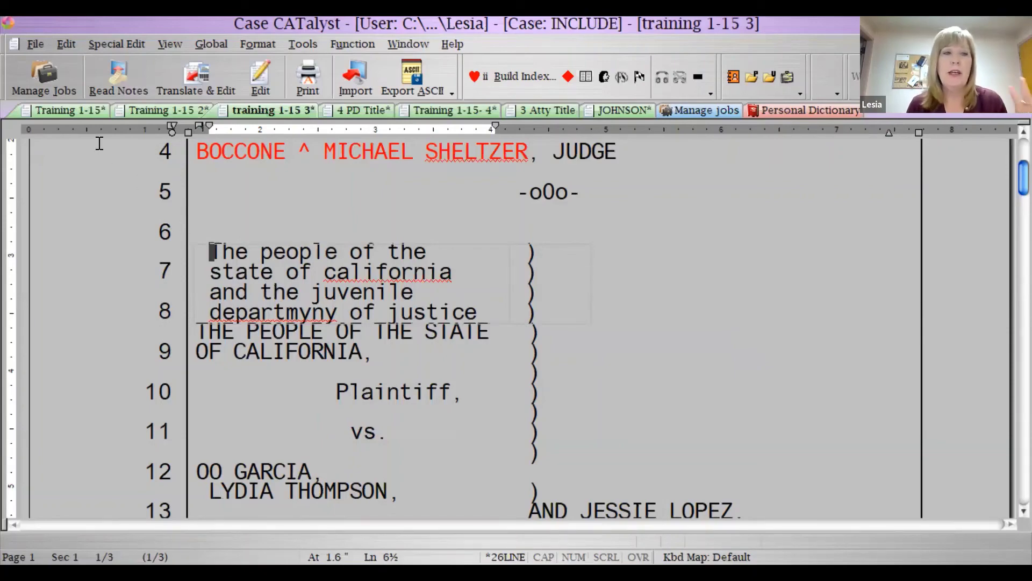
{"action": "left_click", "coordinate": [69, 43]}
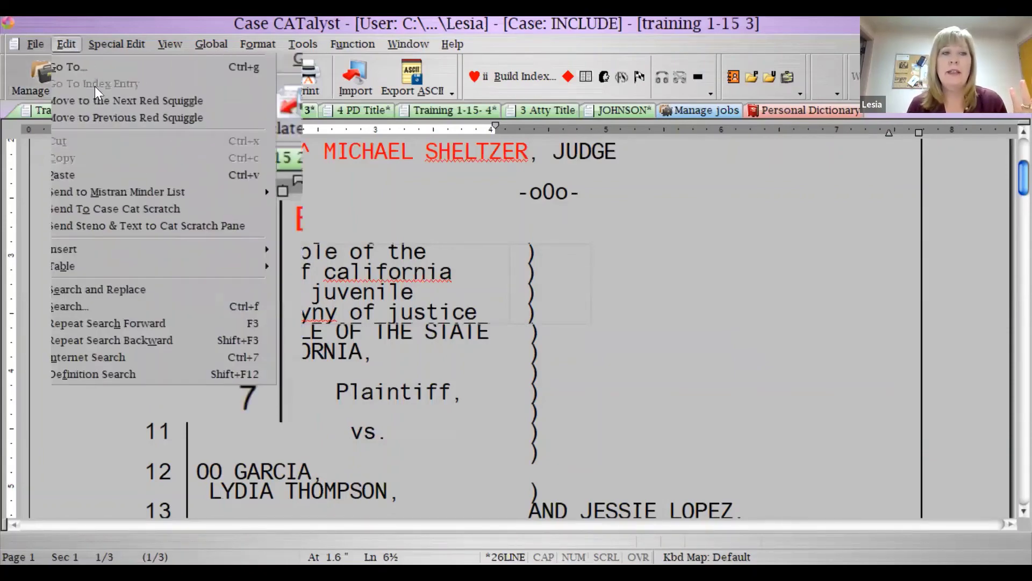
{"action": "left_click", "coordinate": [69, 43]}
{"action": "left_click", "coordinate": [69, 43]}
{"action": "mouse_move", "coordinate": [102, 287]}
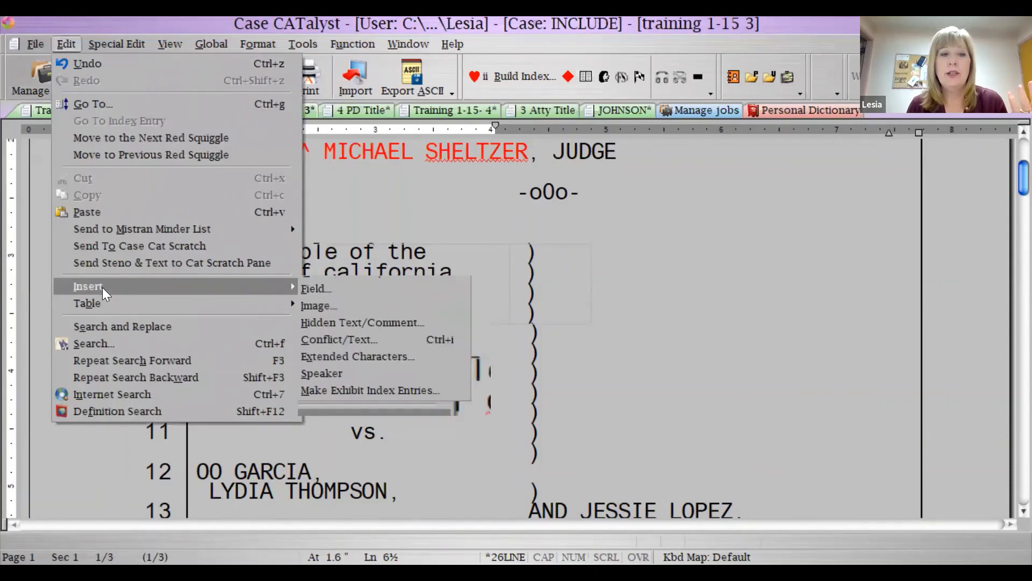